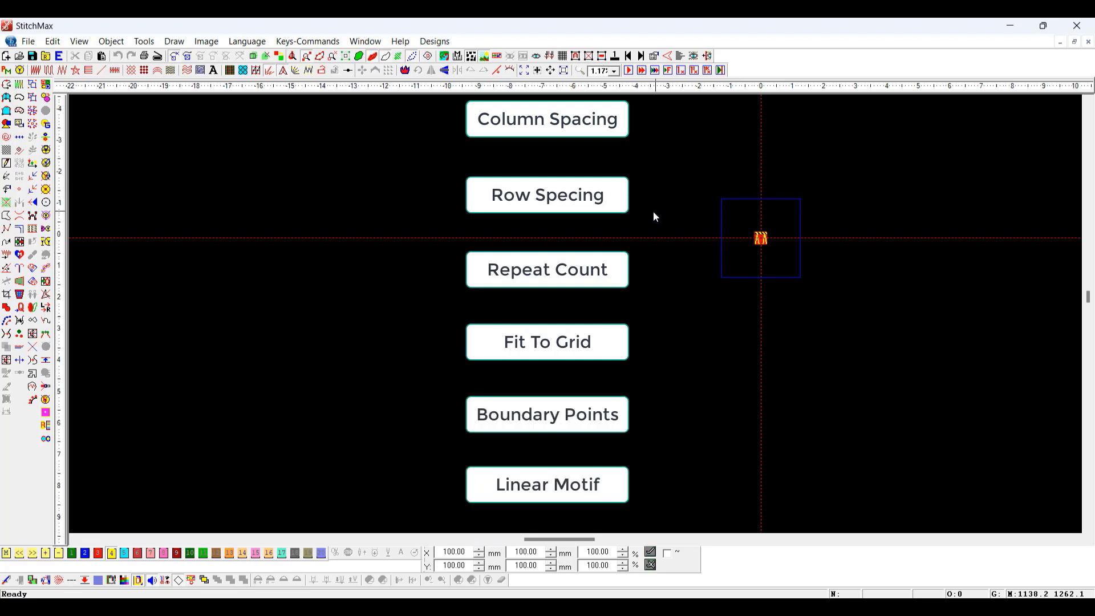
Draw a closed, curved leaf-shaped boundary about 17.9 by 26.7 mm to the left of the design's origin.
click(633, 236)
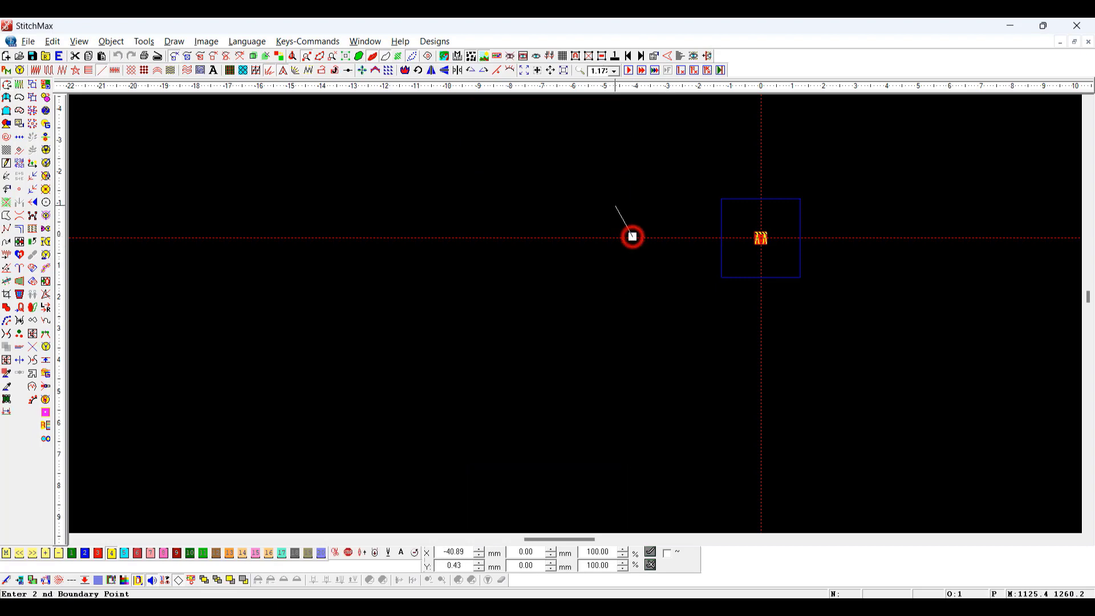
right_click(615, 205)
click(653, 153)
right_click(662, 215)
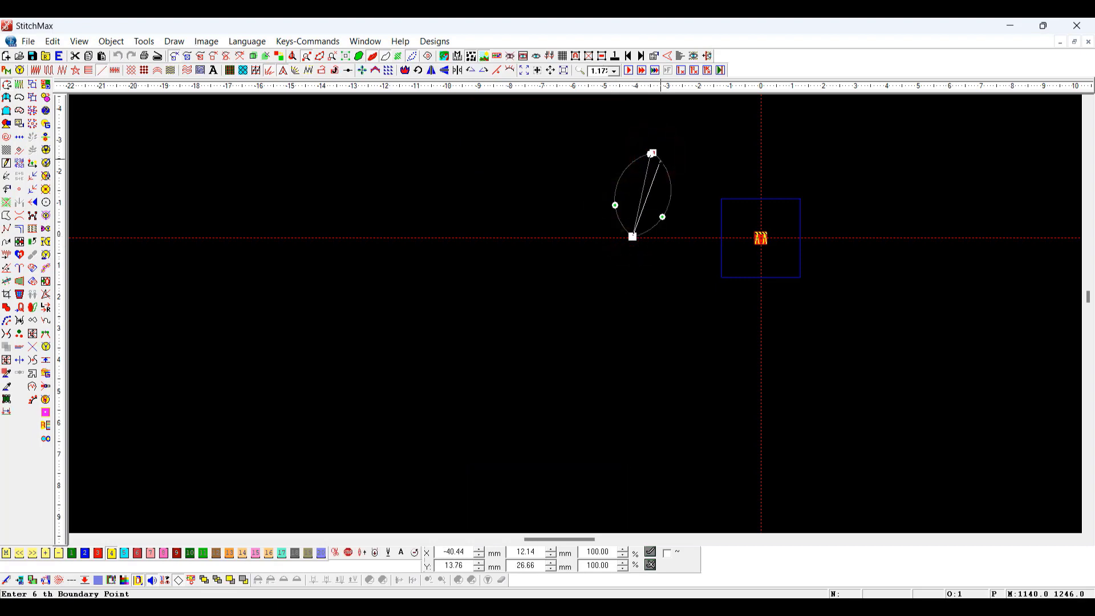
key(Return)
scroll(751, 249, down, 1)
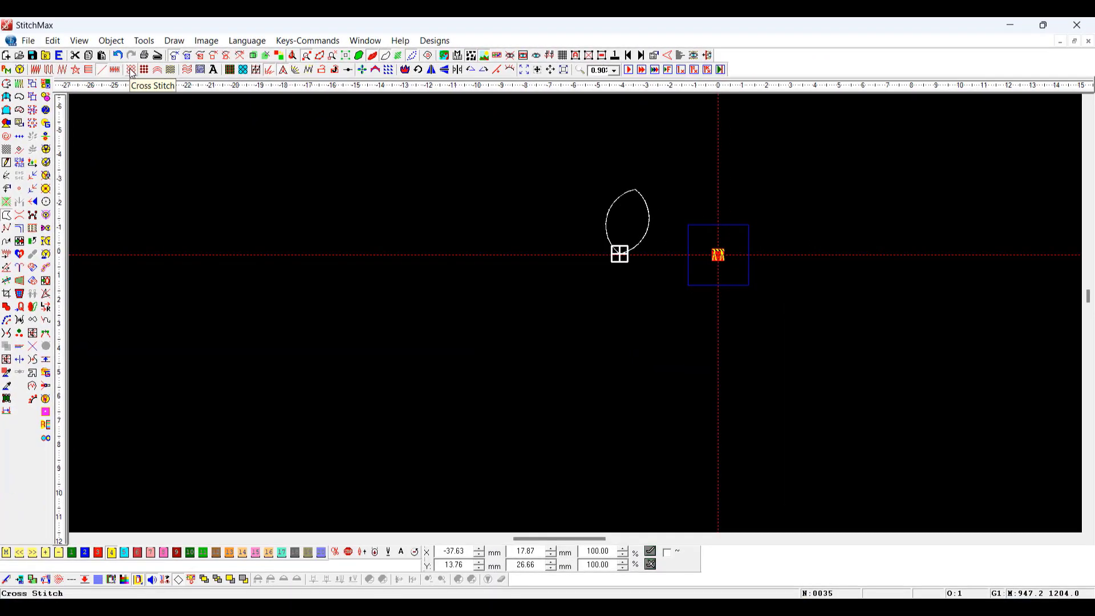
Fill the leaf outline with Cross Stitch and display it in the realistic thread view.
click(131, 70)
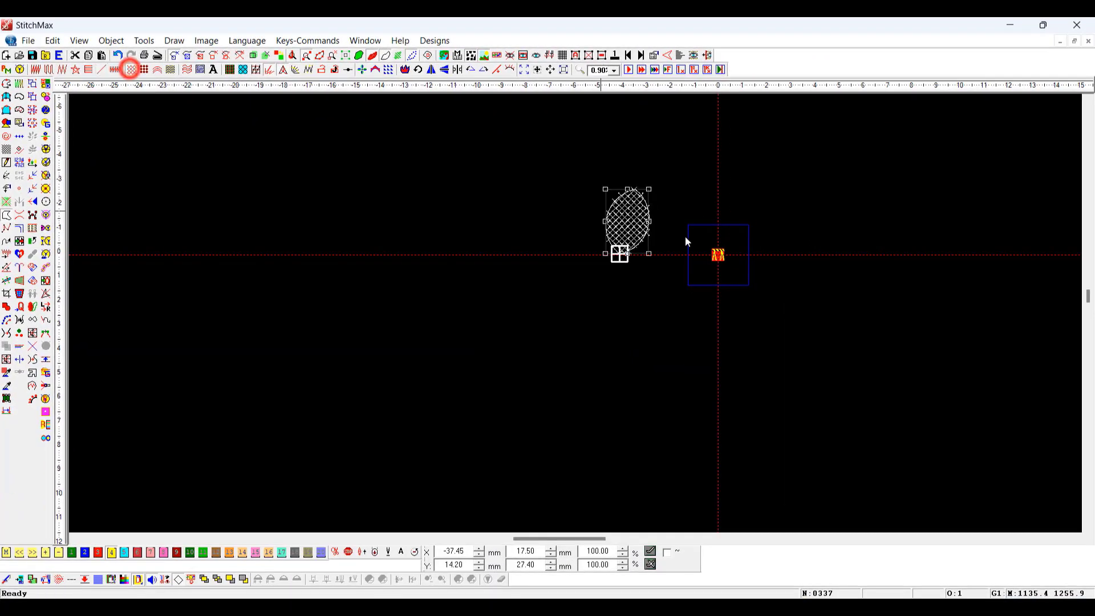
key(z)
drag(591, 185, 683, 275)
key(z)
drag(437, 165, 672, 366)
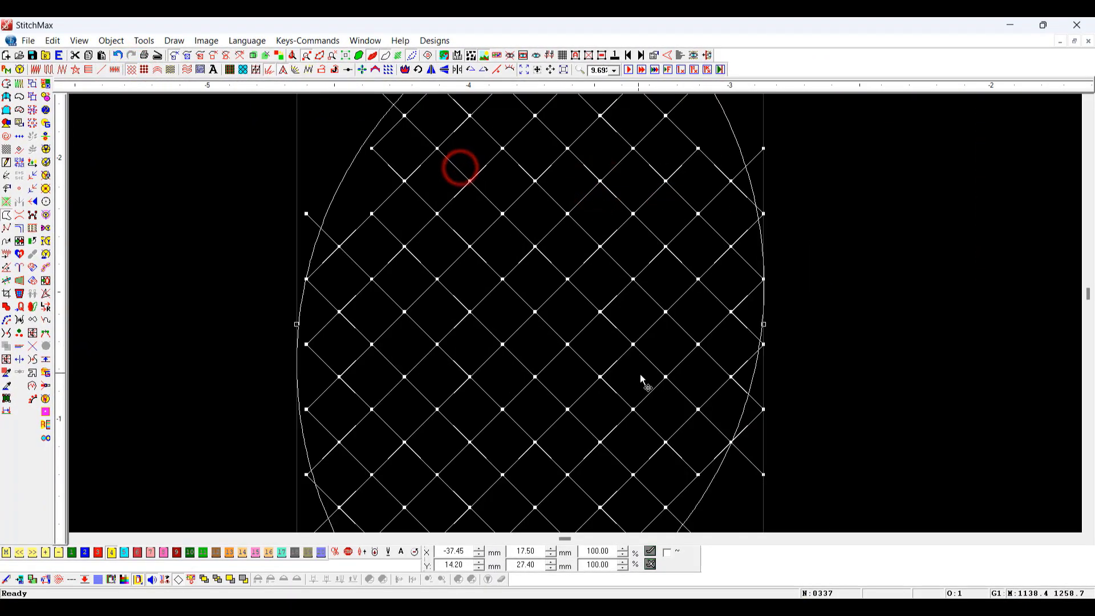
key(t)
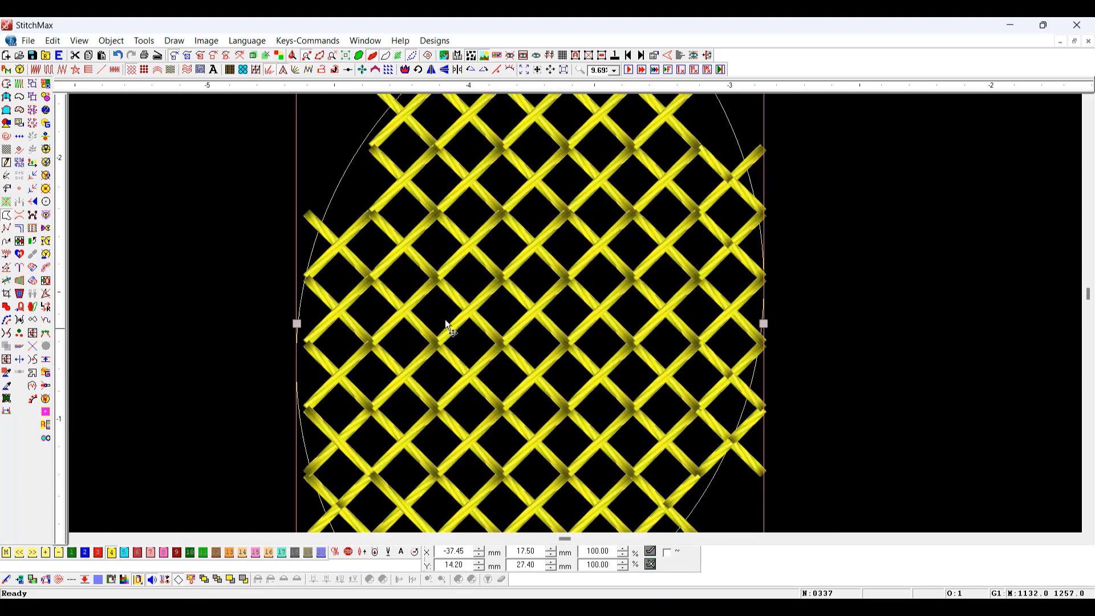
Set the leaf's cross stitch column spacing to 3 mm.
key(z)
drag(377, 206, 697, 492)
scroll(678, 494, down, 2)
scroll(679, 494, down, 1)
key(p)
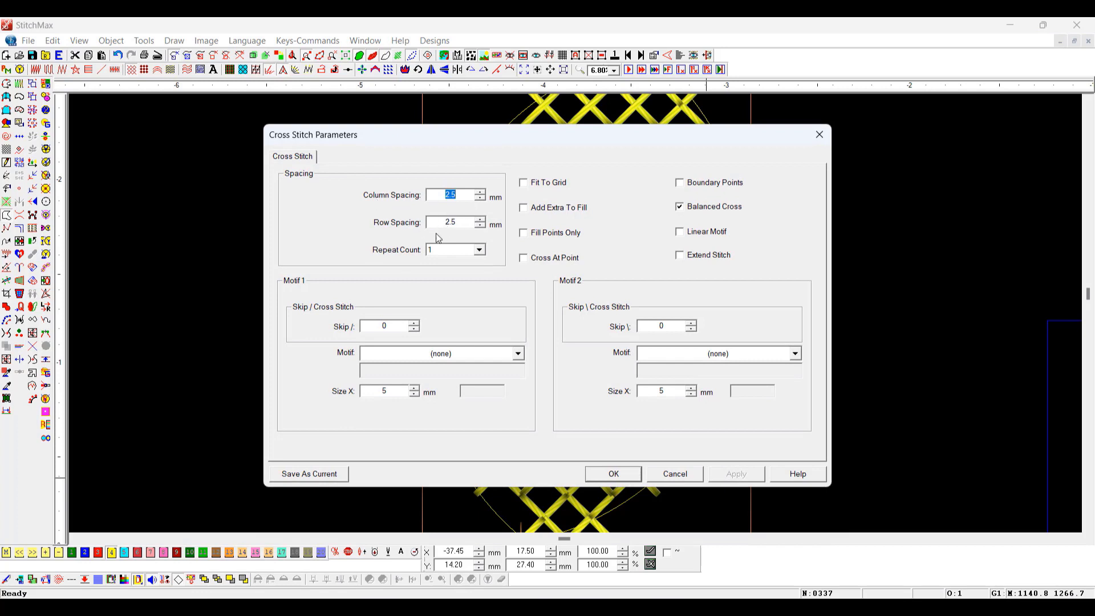
drag(529, 150, 875, 141)
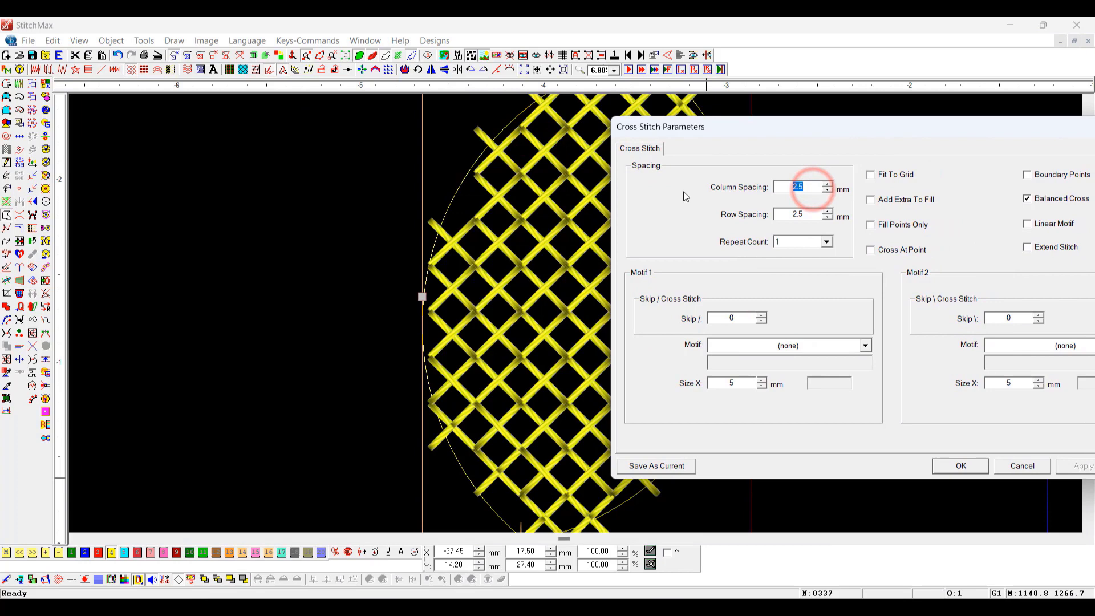
text(3)
key(Return)
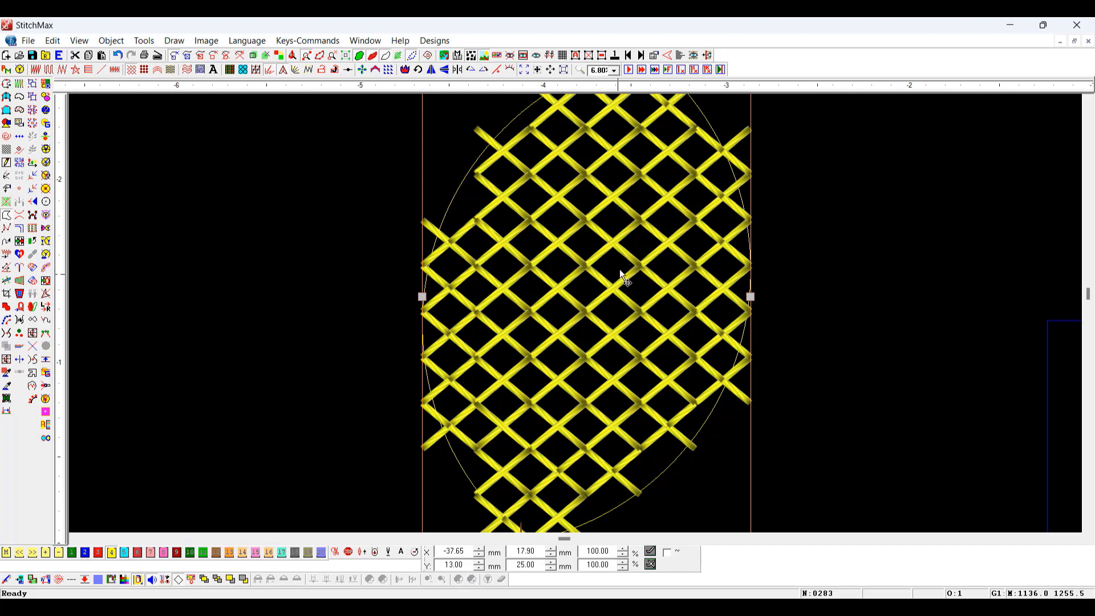
Set the leaf's cross stitch row spacing to 3 mm.
double_click(557, 274)
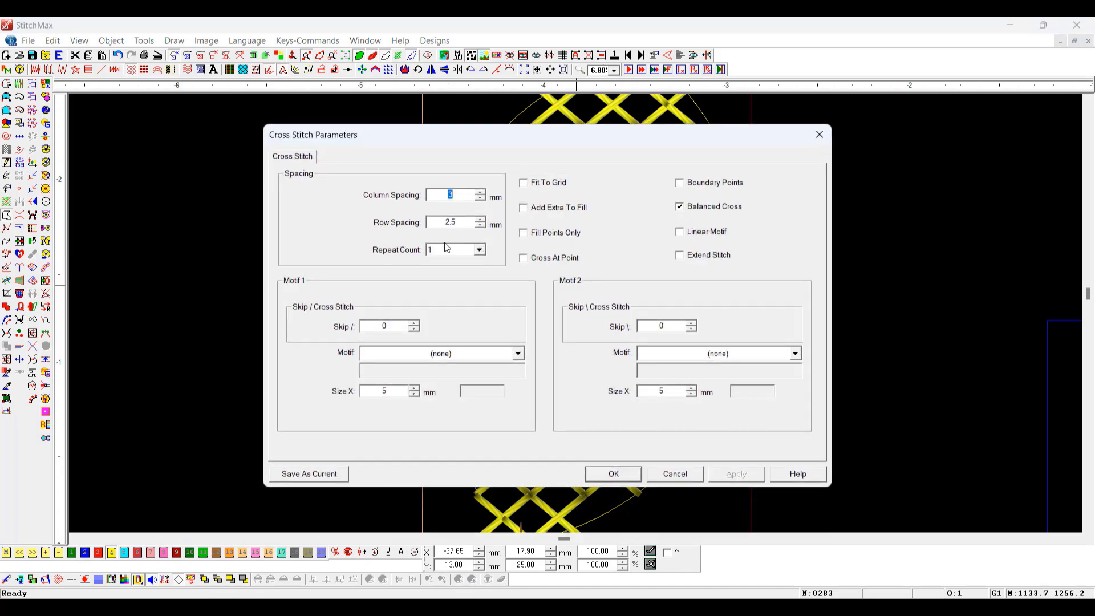
double_click(454, 223)
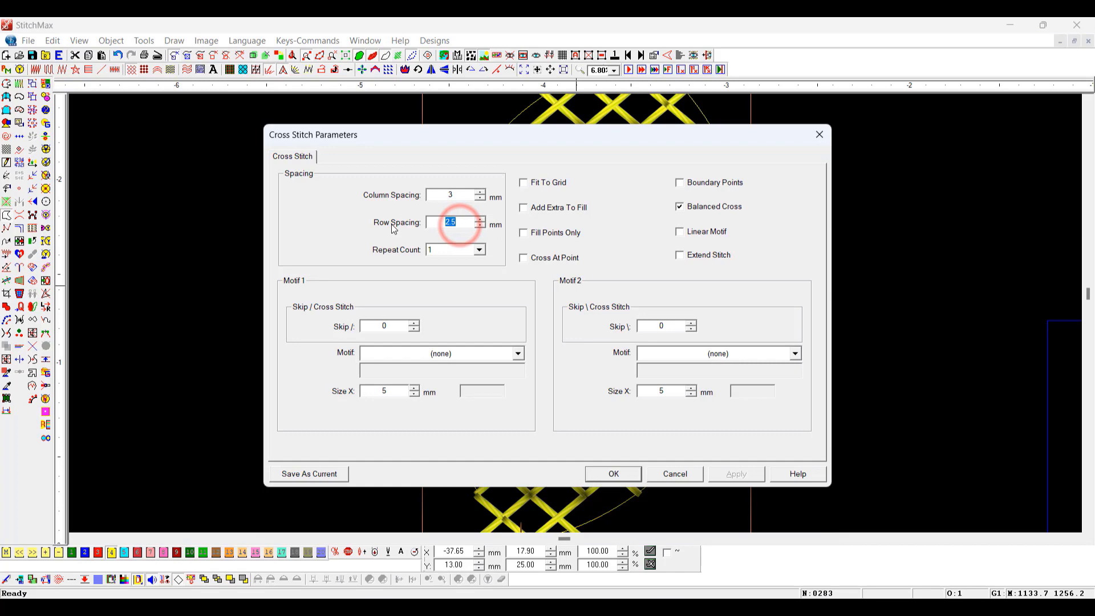
text(3)
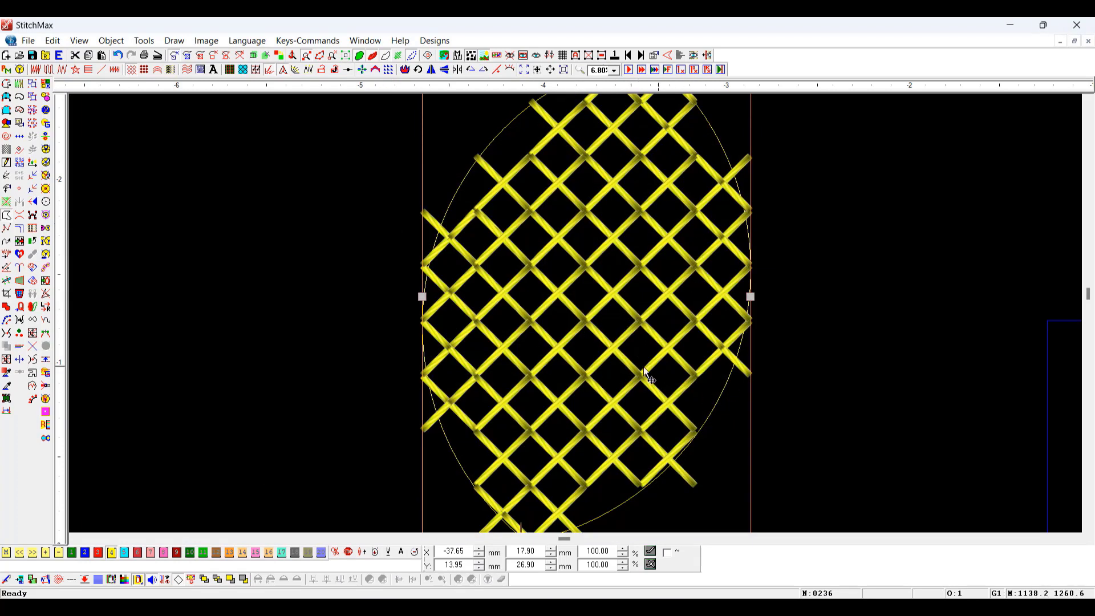
Examine the leaf's cross stitches up close along its lower boundary and review the Cross Stitch parameters.
text(z)
drag(454, 231, 792, 455)
scroll(741, 437, down, 1)
key(z)
drag(730, 319, 515, 461)
key(Return)
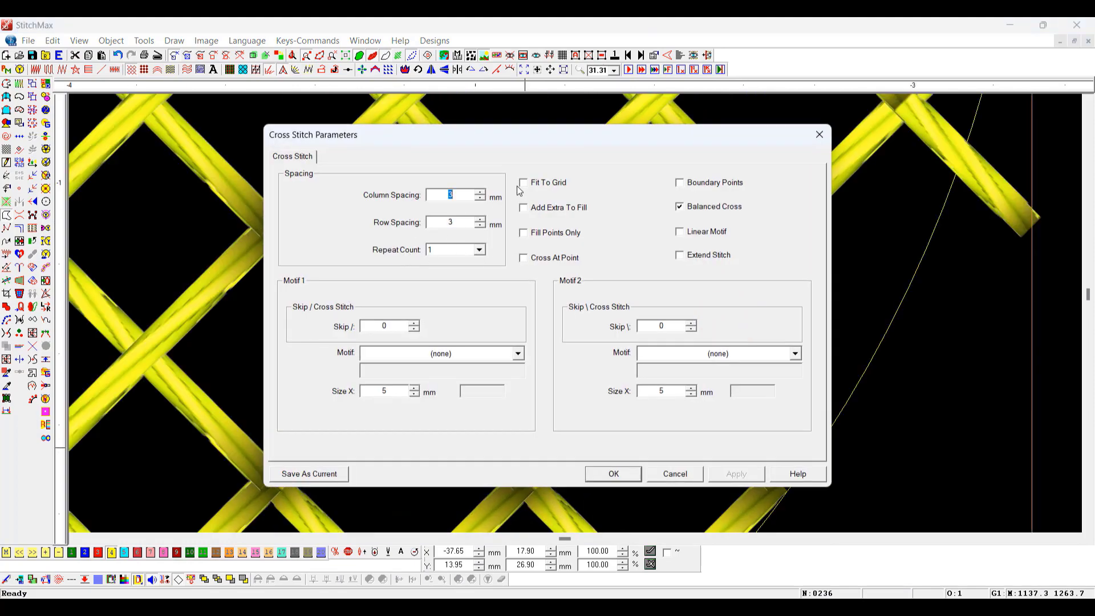
key(Return)
scroll(793, 289, down, 4)
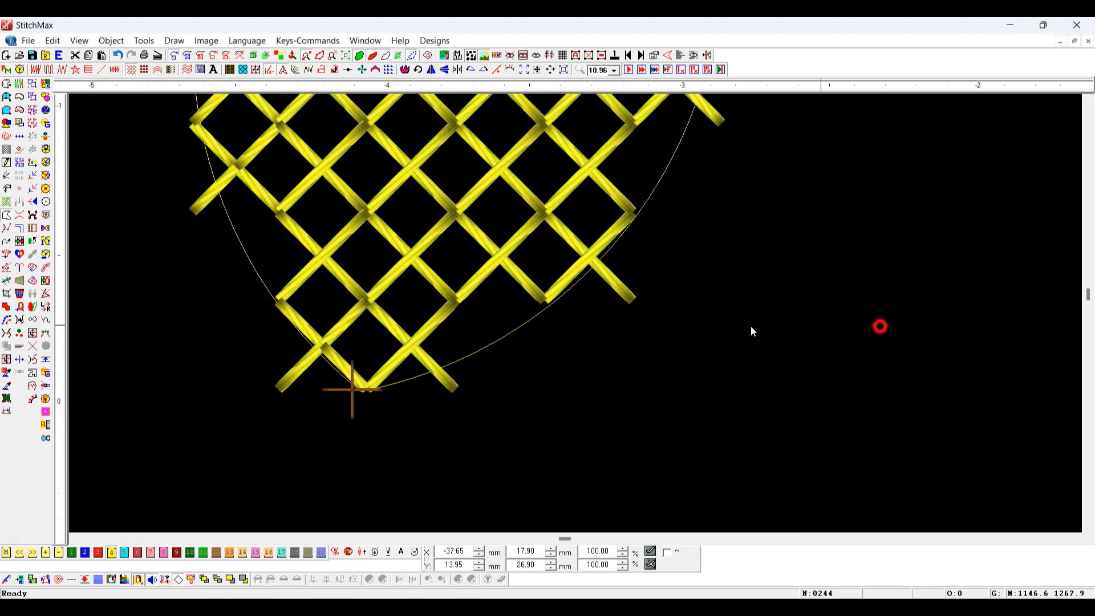
Place a copy of the cross-stitched leaf to the right of the original and scale it to about 5.9 by 8.9 mm.
click(558, 211)
scroll(604, 259, down, 2)
scroll(574, 265, up, 2)
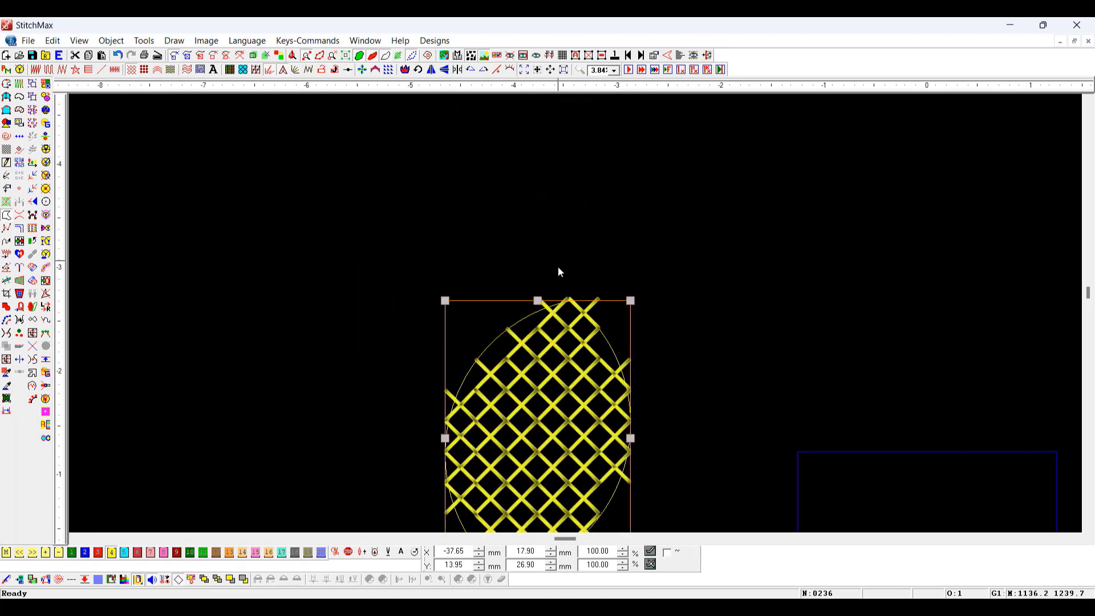
drag(556, 351, 852, 292)
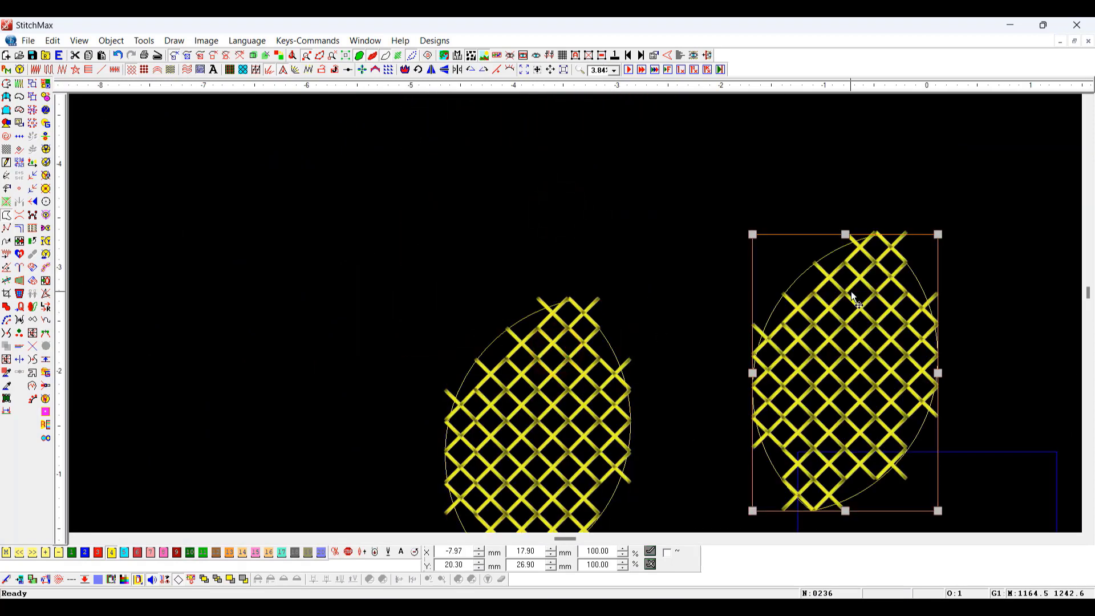
drag(938, 235, 779, 471)
drag(806, 386, 806, 386)
Switch off the realistic thread view and trace the small leaf's cross stitches from one stitch point to another.
key(z)
drag(816, 408, 713, 546)
click(912, 374)
key(t)
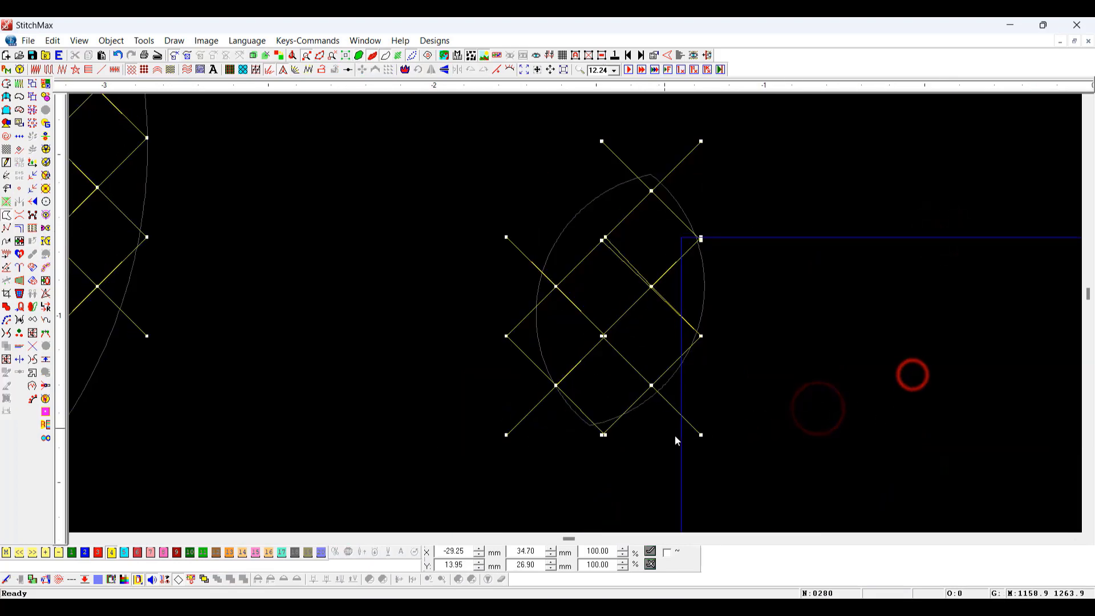
click(693, 439)
scroll(701, 435, down, 1)
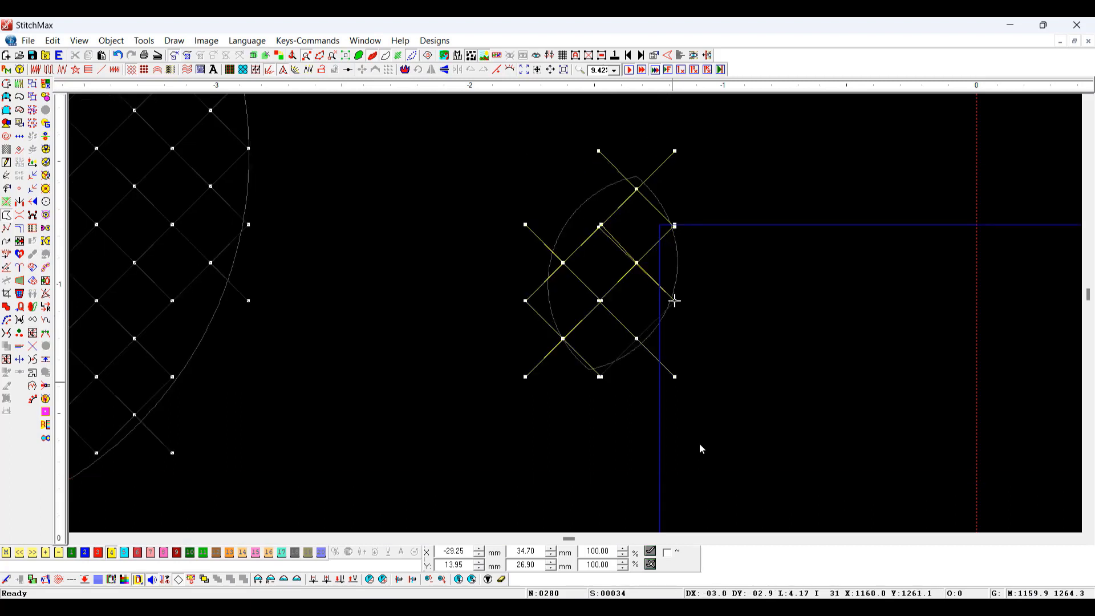
scroll(710, 430, down, 1)
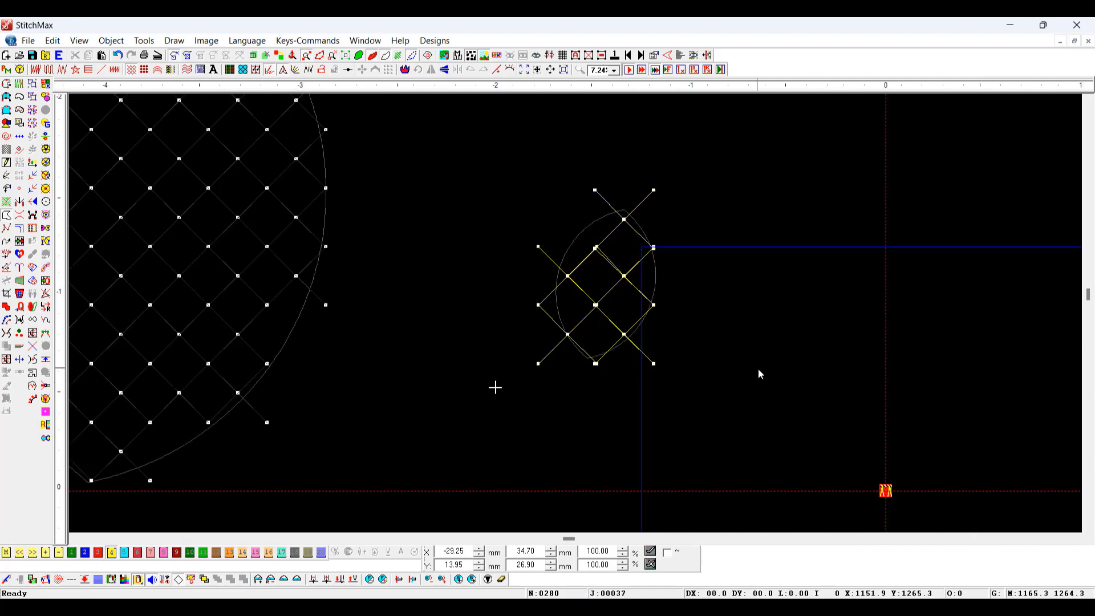
click(614, 292)
scroll(584, 343, down, 1)
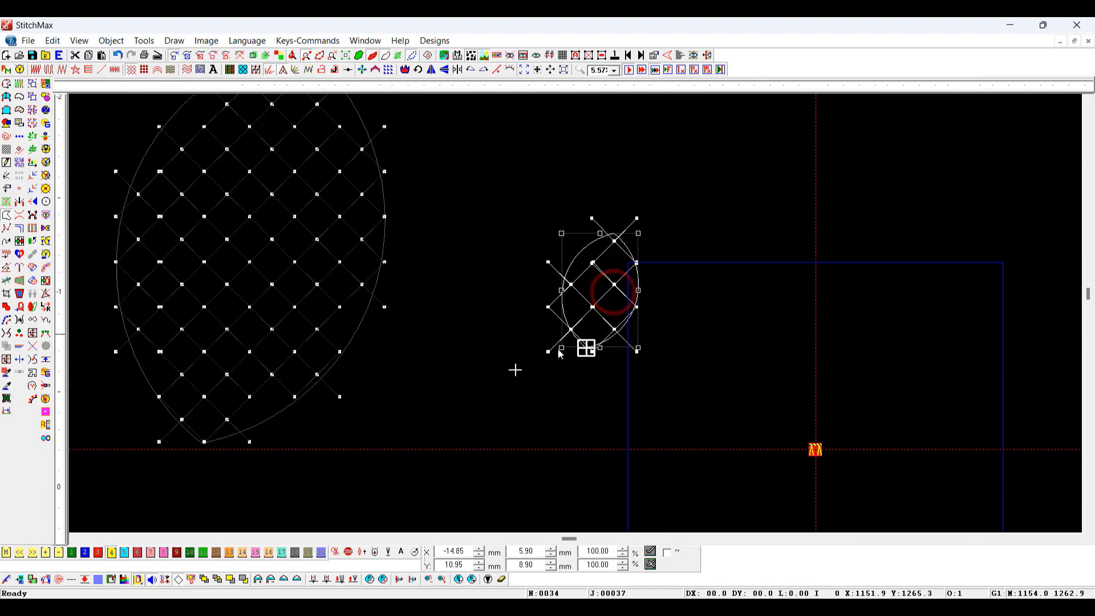
Set the large leaf's cross stitch repeat count to 3.
click(427, 320)
click(346, 292)
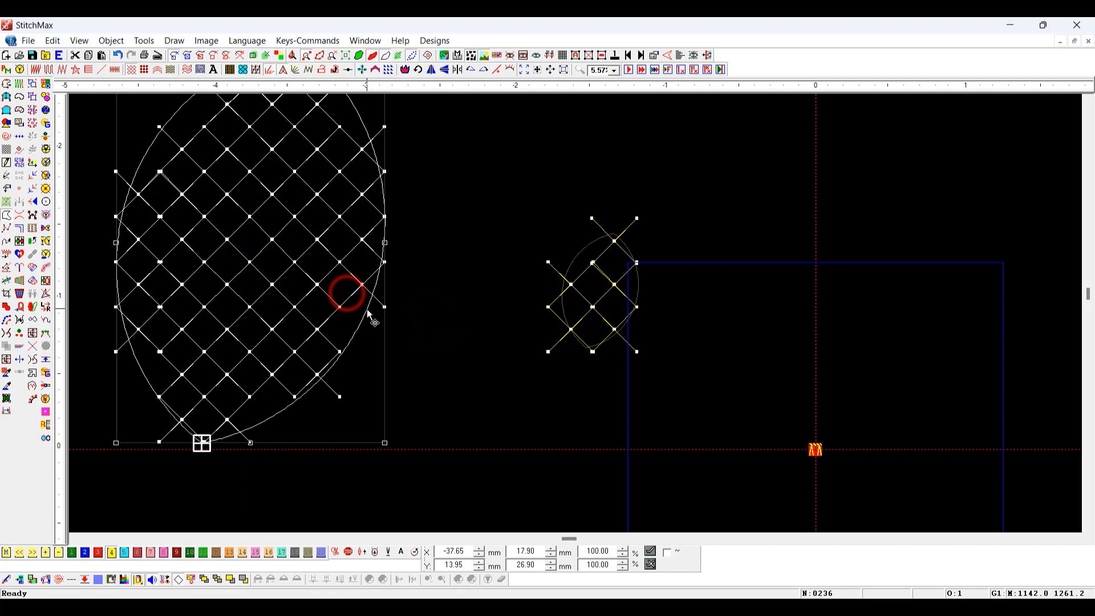
double_click(367, 309)
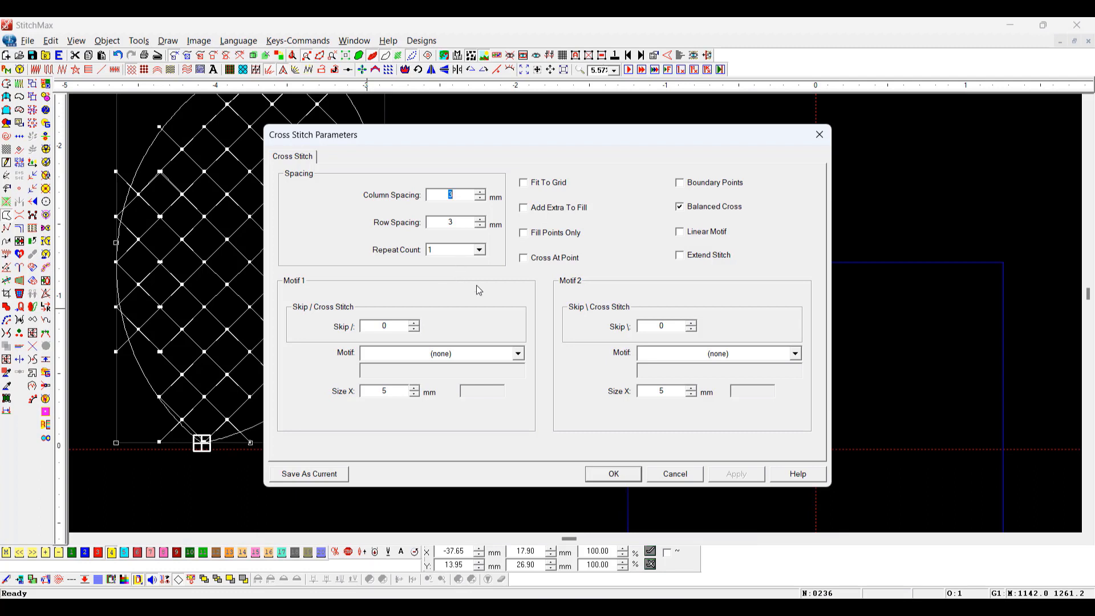
click(459, 249)
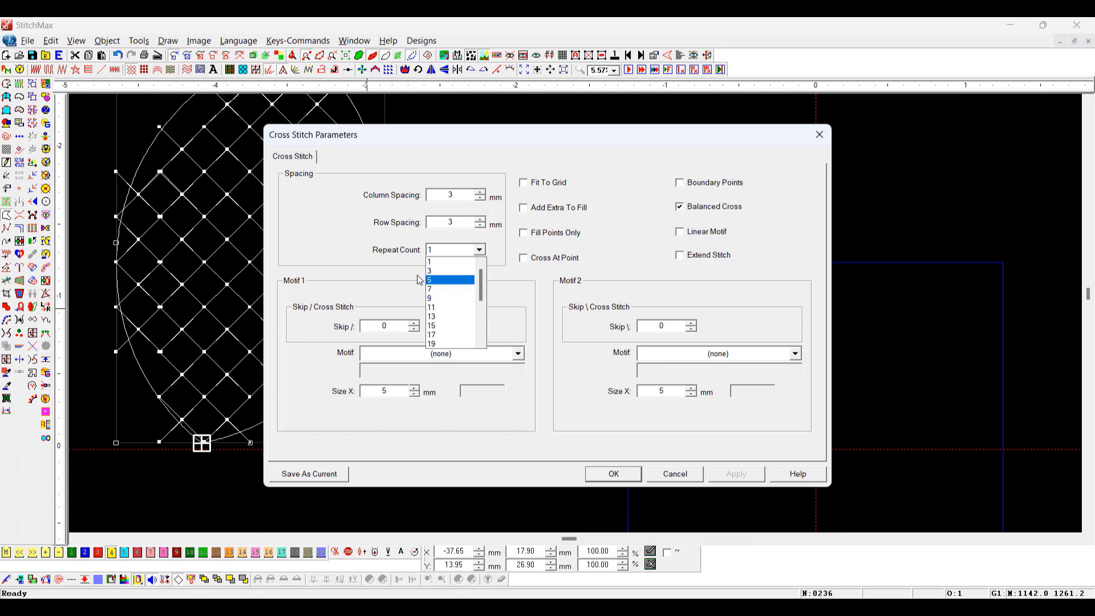
click(437, 274)
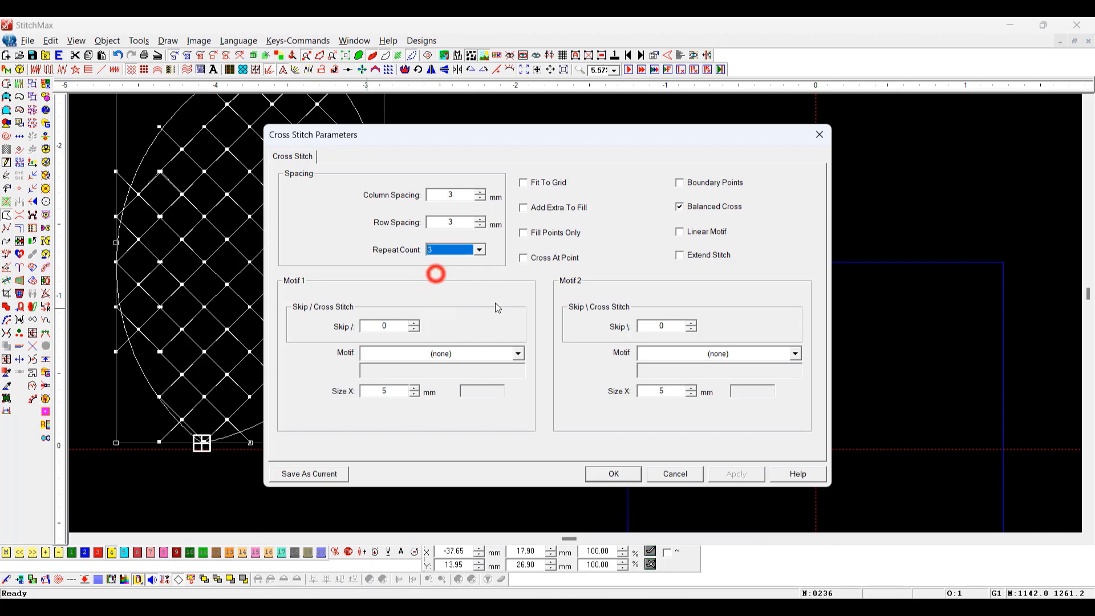
click(615, 473)
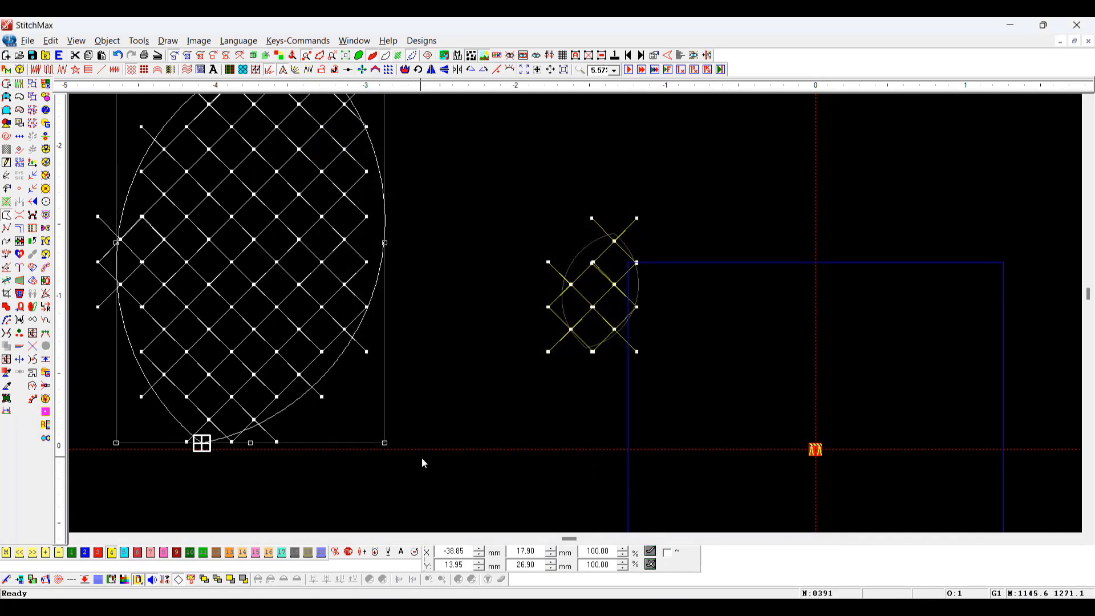
Examine the large leaf's cross stitch lines along its lower boundary.
drag(454, 214, 70, 401)
scroll(279, 382, down, 2)
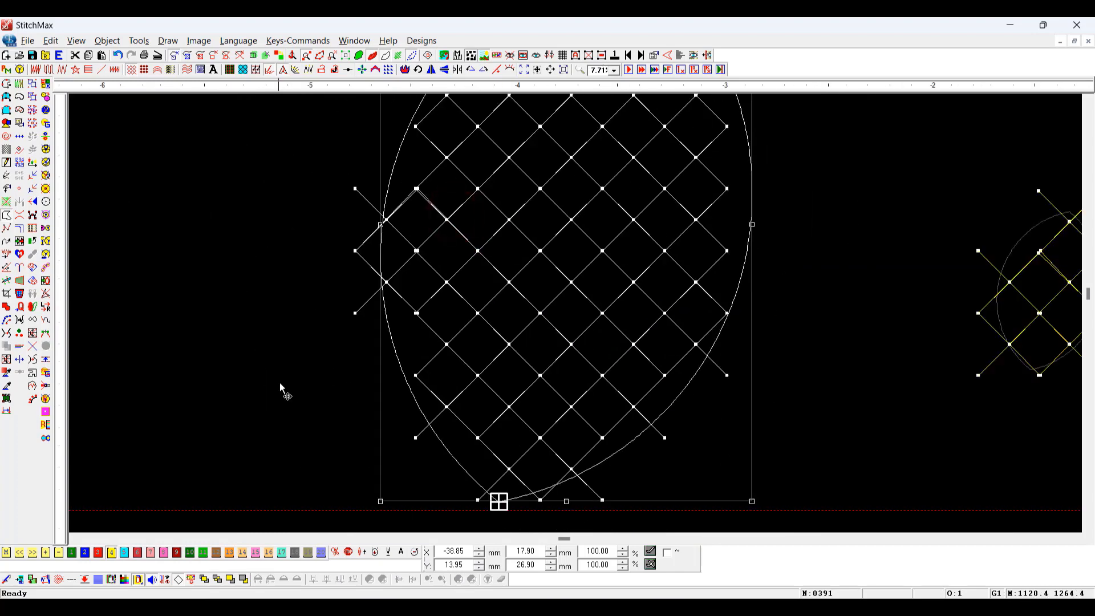
drag(397, 259, 638, 522)
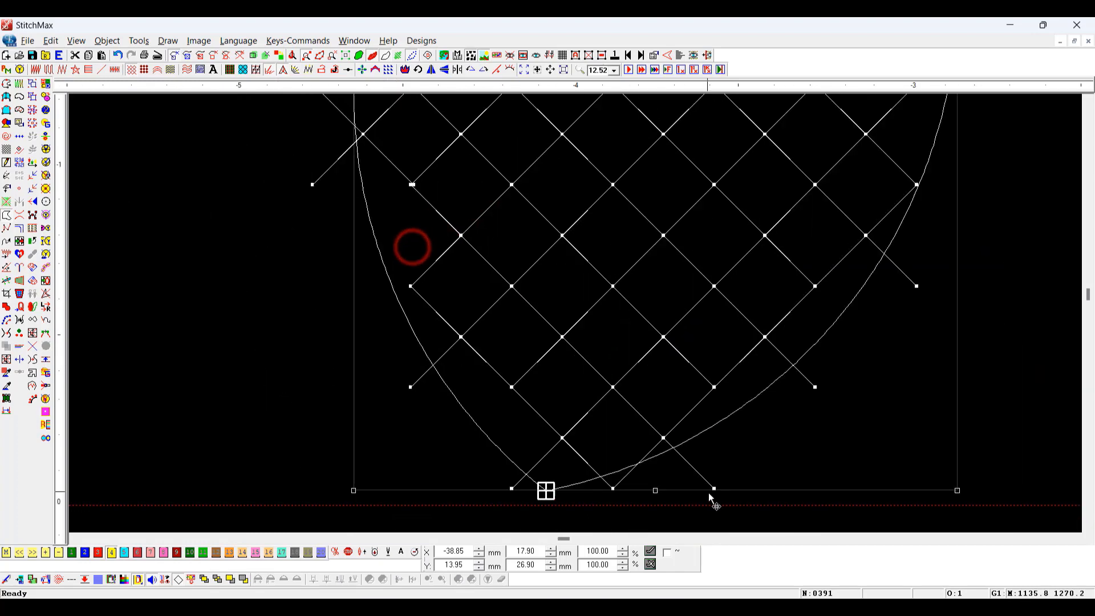
scroll(819, 492, down, 2)
click(882, 485)
scroll(1004, 337, down, 1)
Check the small leaf's Cross Stitch parameters without changing them and trace its stitches for comparison.
double_click(931, 273)
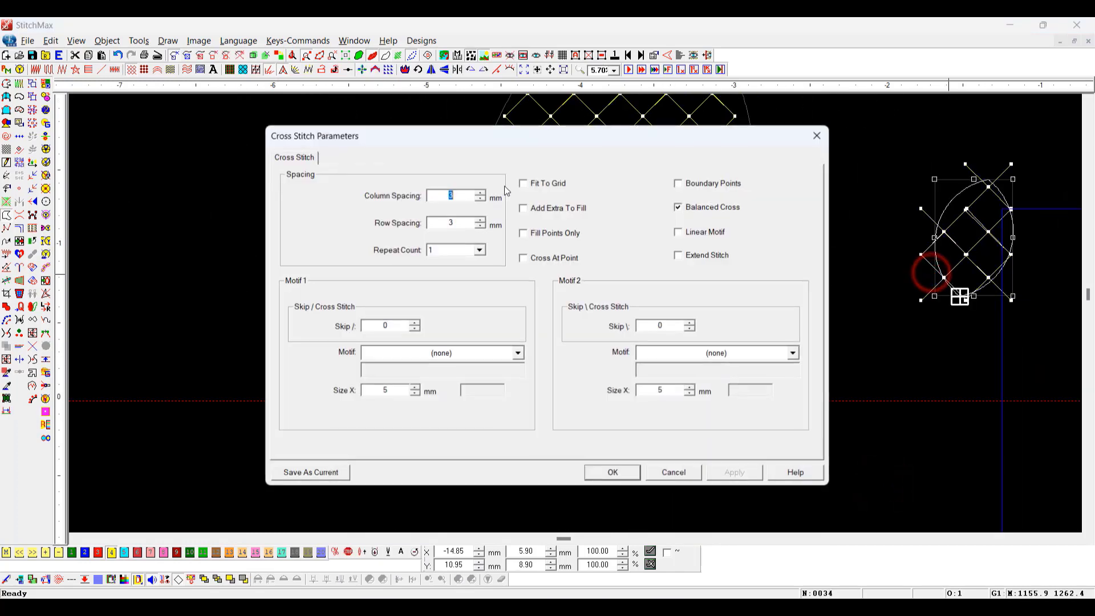
key(Escape)
click(883, 375)
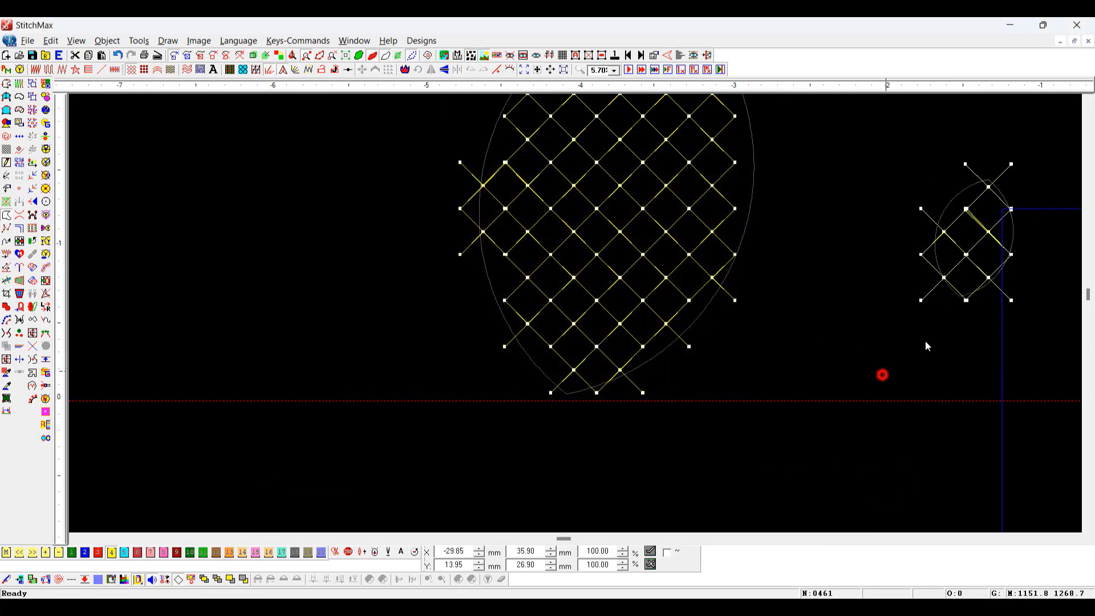
click(929, 301)
scroll(928, 323, down, 1)
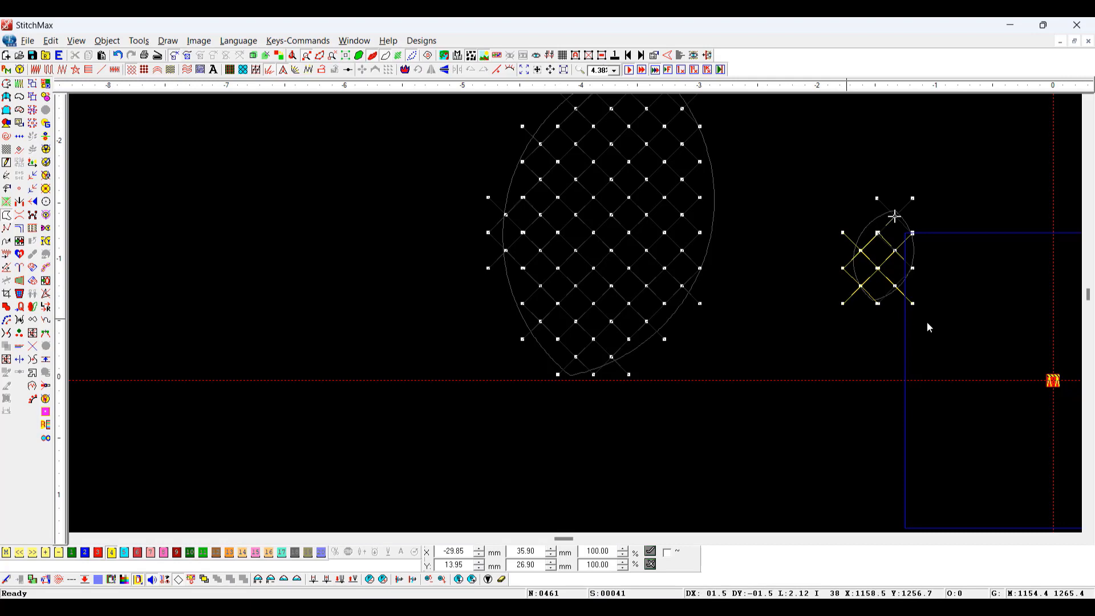
scroll(730, 385, down, 2)
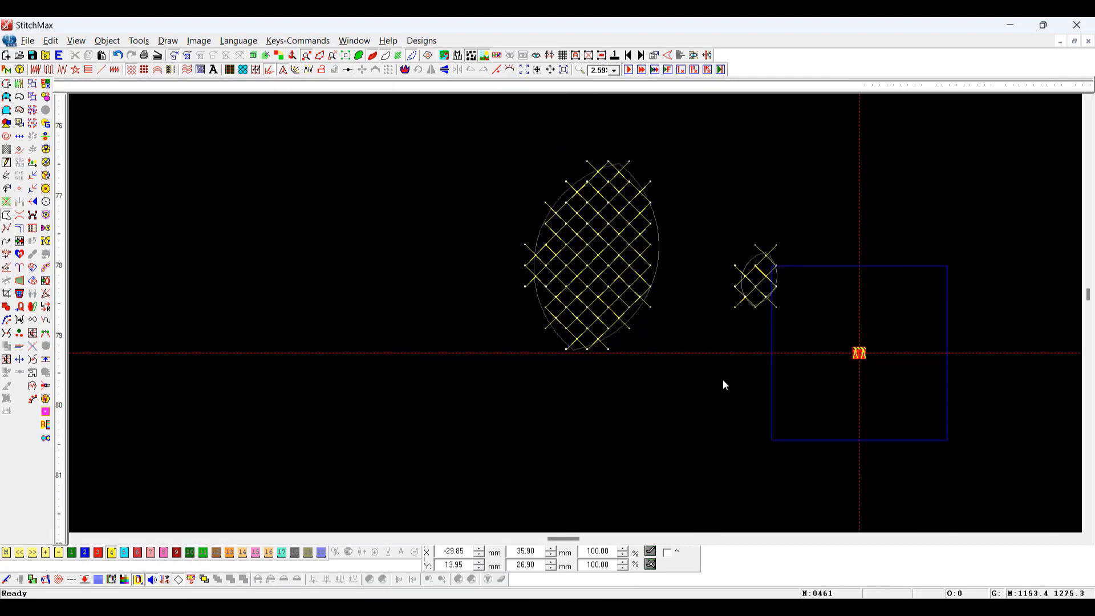
Switch on Fit To Grid in the large leaf's Cross Stitch parameters and apply it.
click(640, 281)
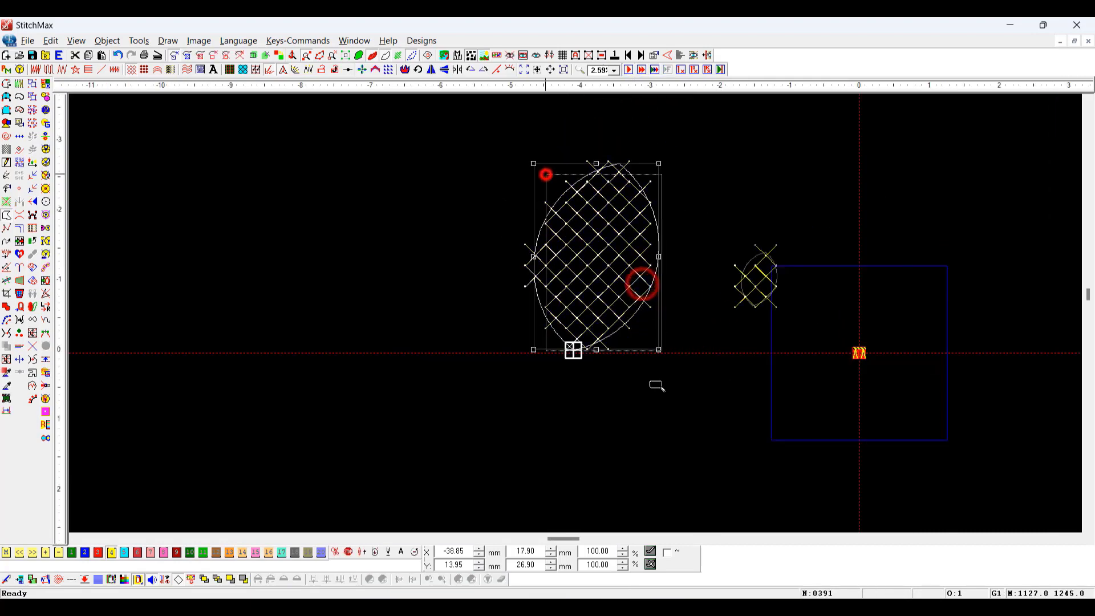
scroll(655, 384, up, 2)
click(786, 475)
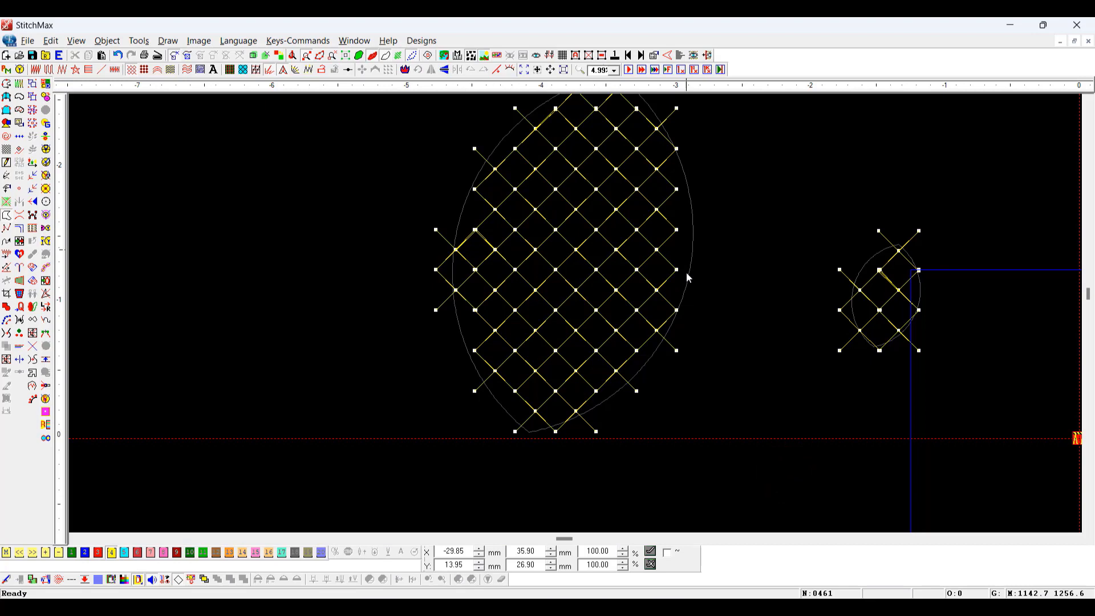
click(643, 362)
double_click(597, 409)
key(Escape)
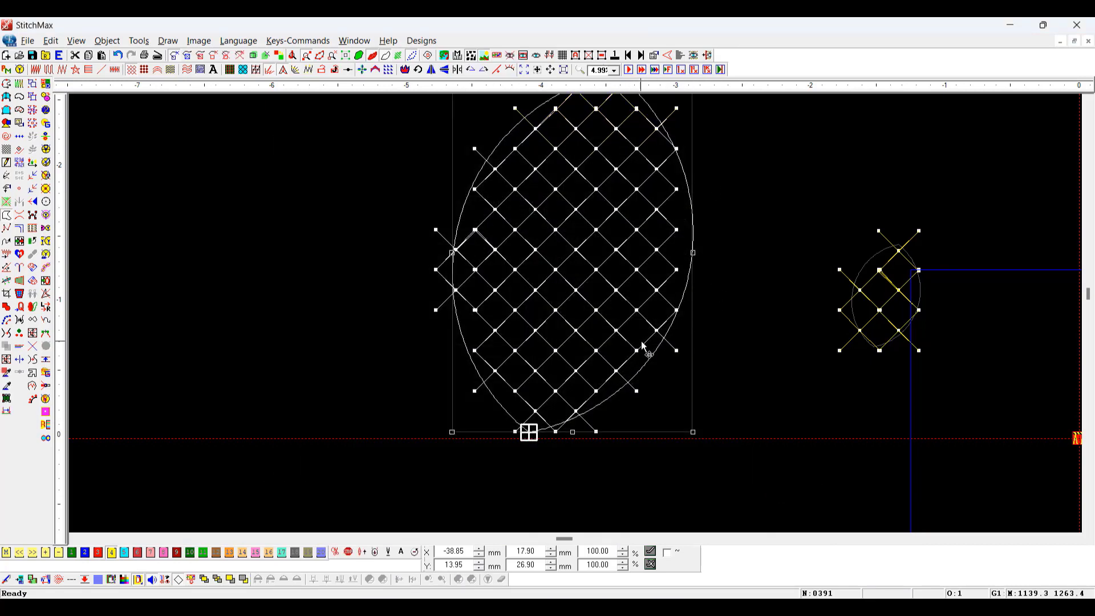
double_click(642, 340)
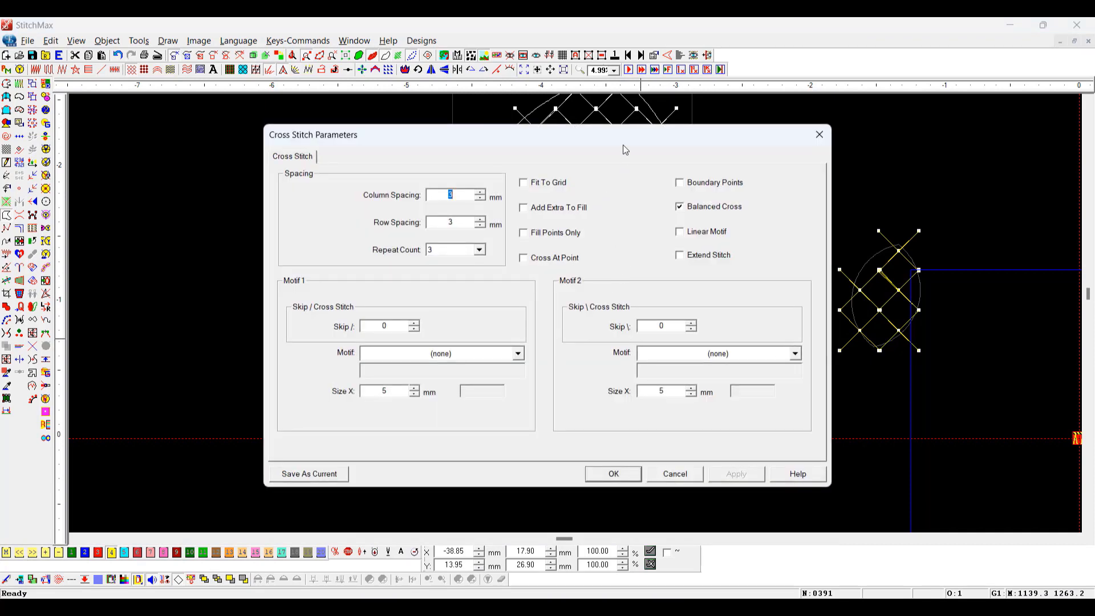
drag(623, 145, 427, 93)
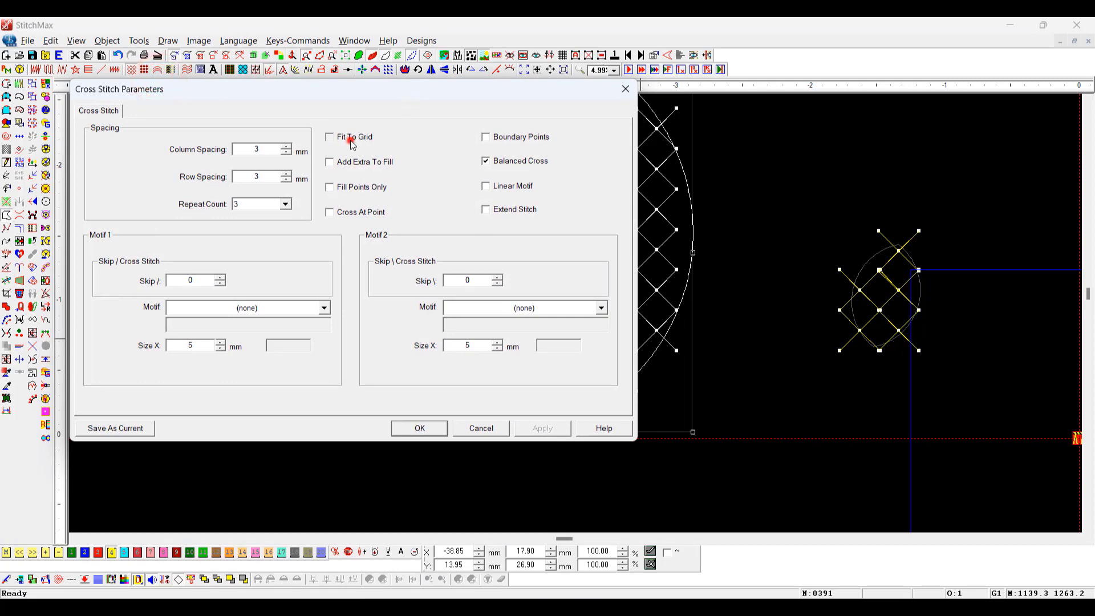
click(349, 138)
drag(463, 90, 340, 84)
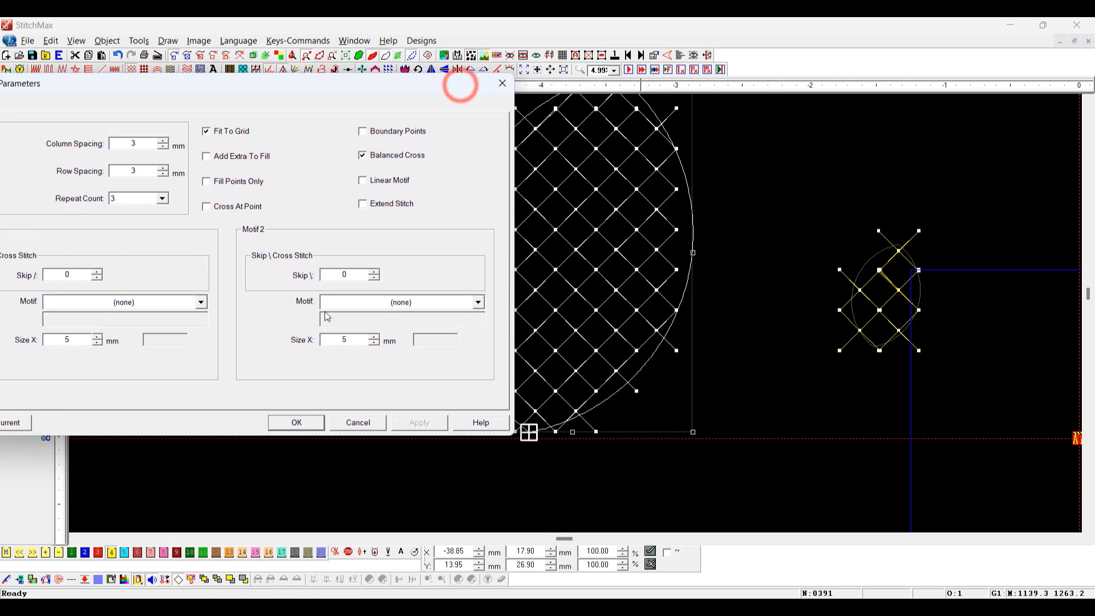
click(297, 423)
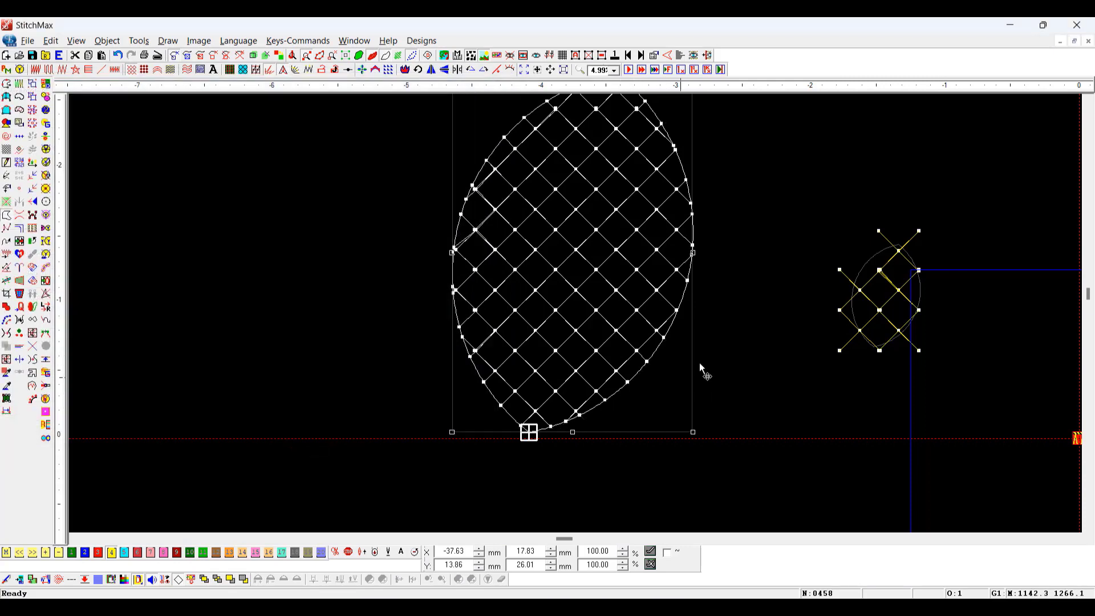
Undo and redo the Fit To Grid change to compare the stitches along the large leaf's outline.
key(ctrl+z)
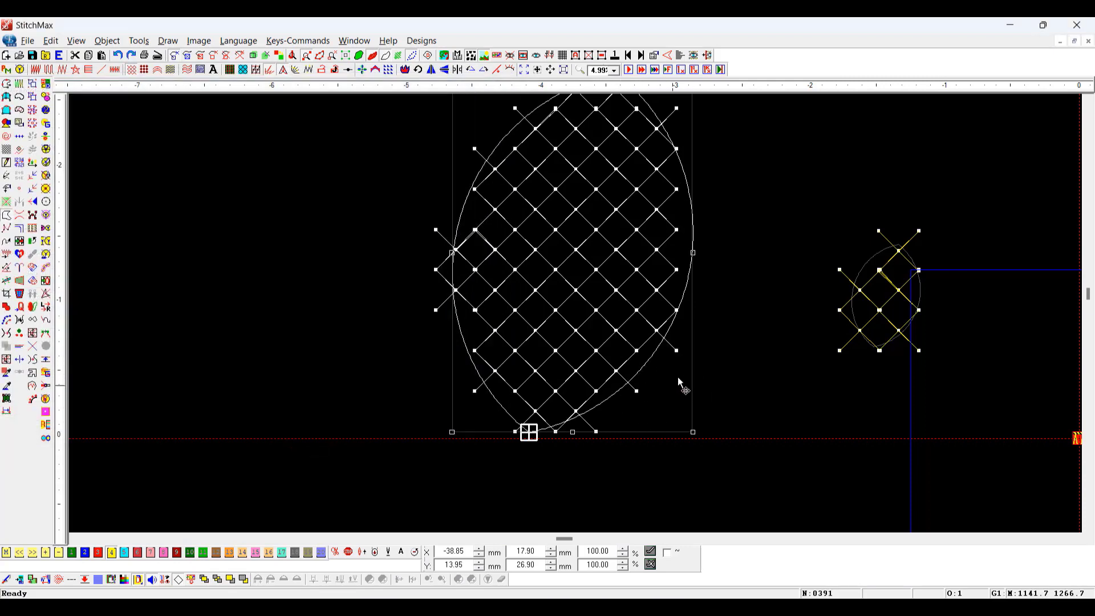
scroll(660, 146, up, 3)
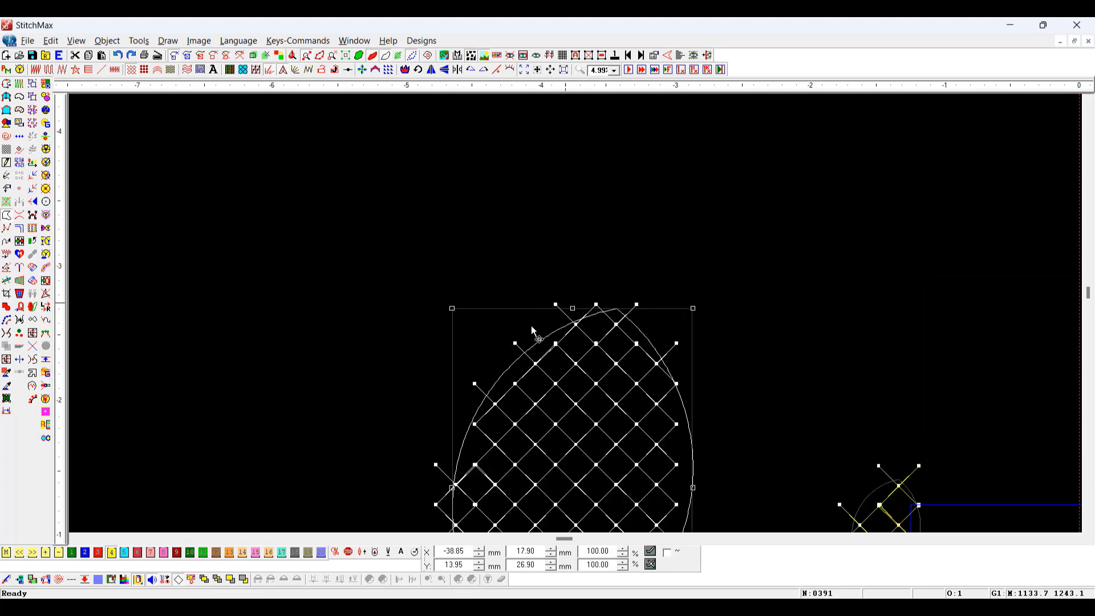
key(ctrl+y)
scroll(747, 365, down, 6)
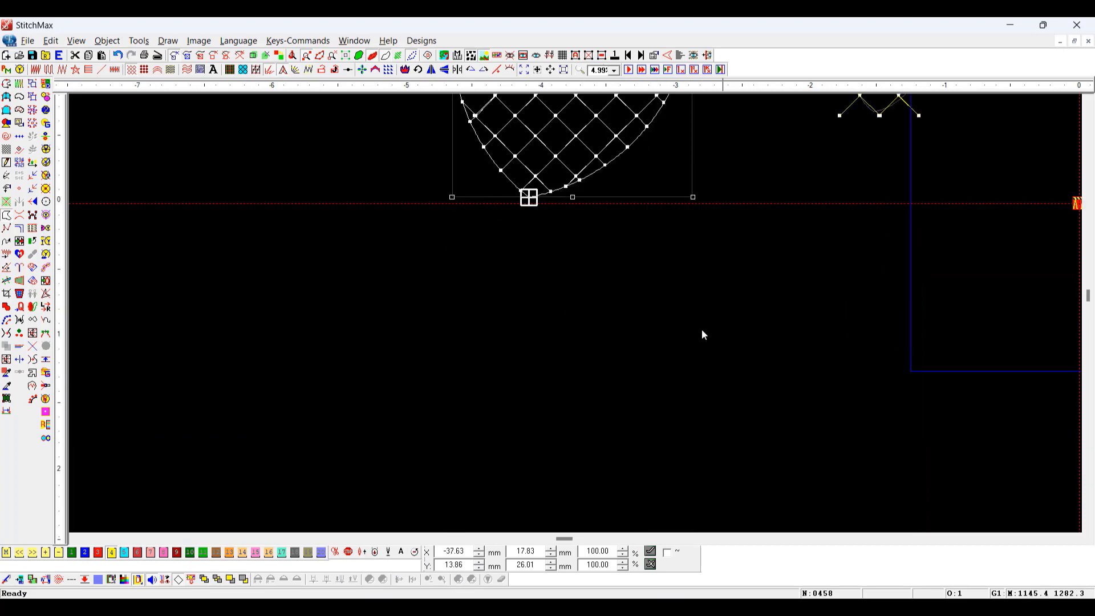
scroll(609, 196, up, 3)
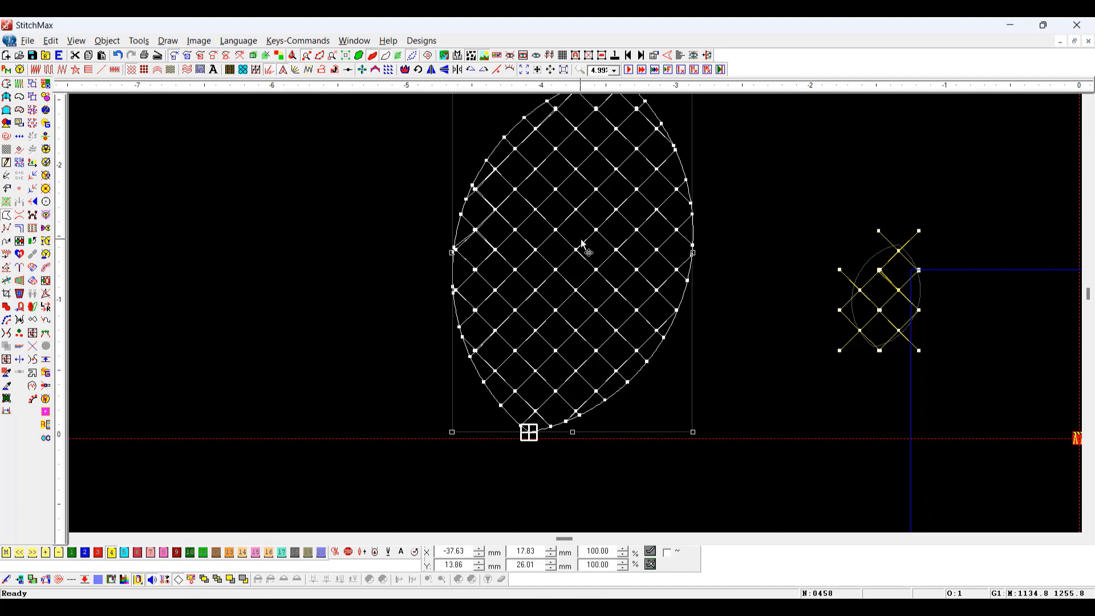
Switch on Boundary Points for the large leaf's cross stitch and show the result in the realistic thread view.
key(Return)
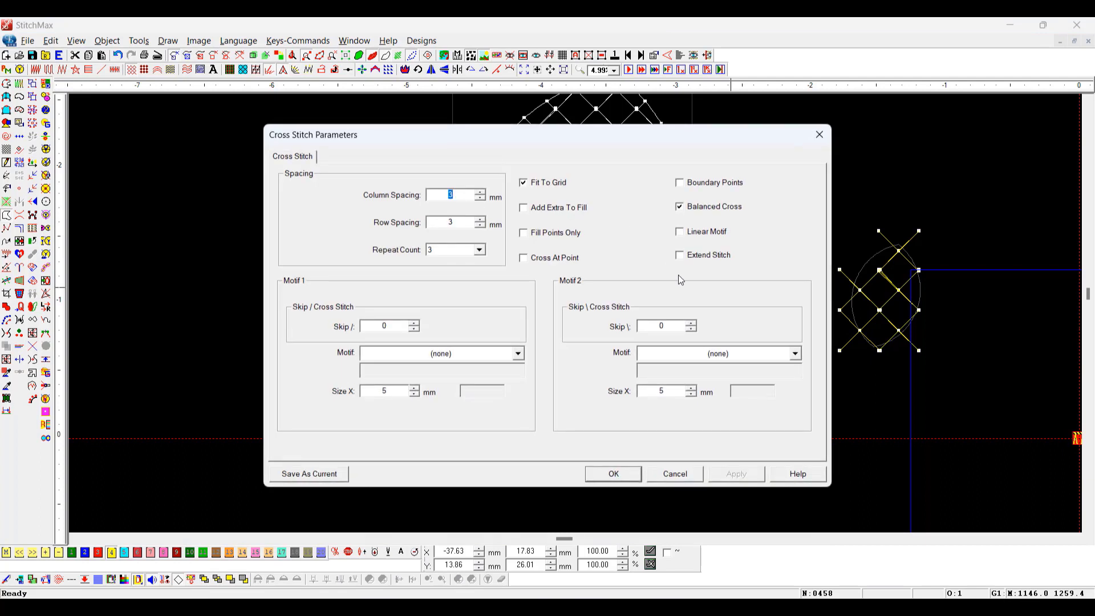
click(697, 182)
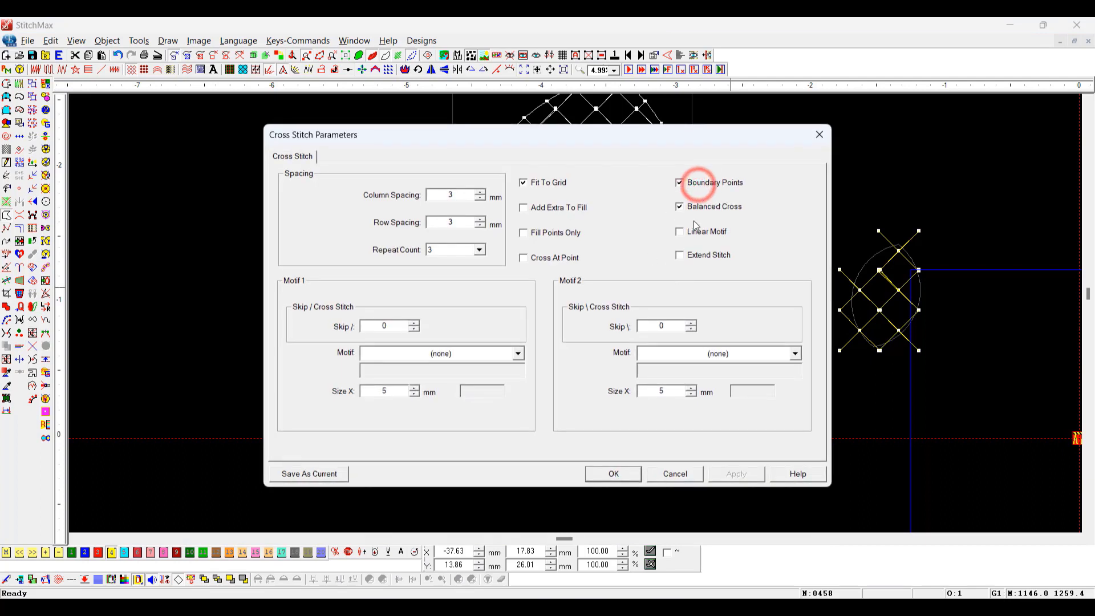
click(632, 474)
drag(524, 160, 645, 421)
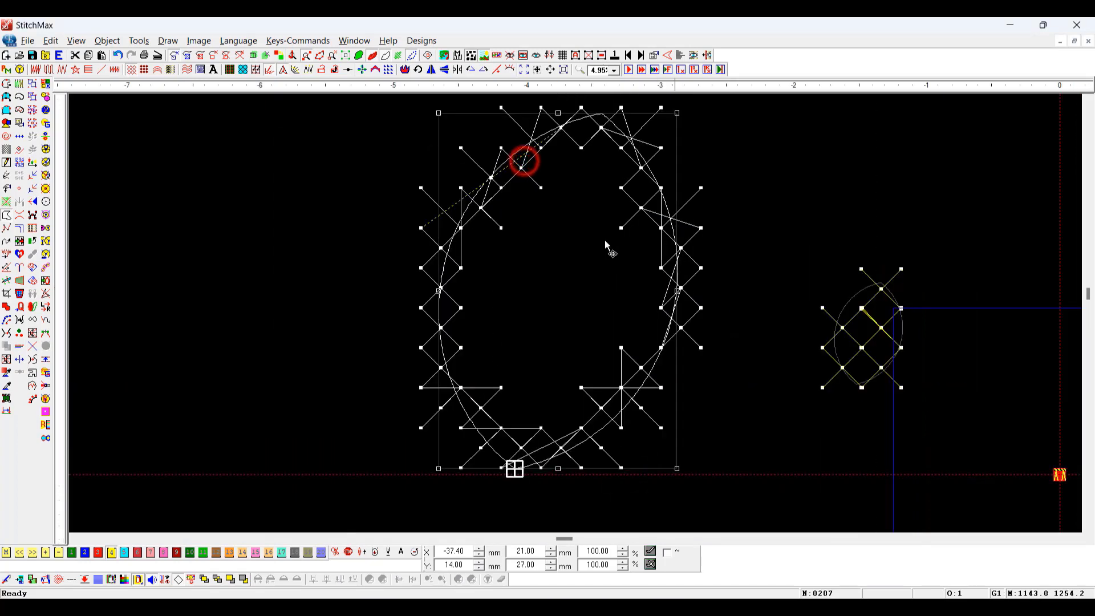
key(t)
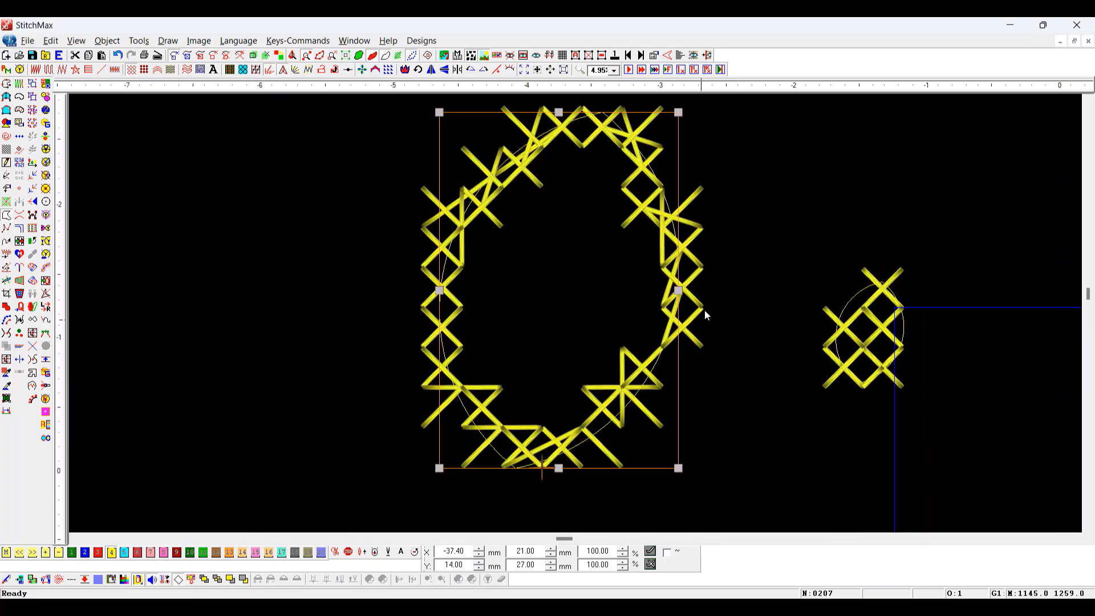
Switch off Fit To Grid for the large leaf and inspect the crosses around its boundary.
right_click(638, 321)
click(538, 182)
key(Return)
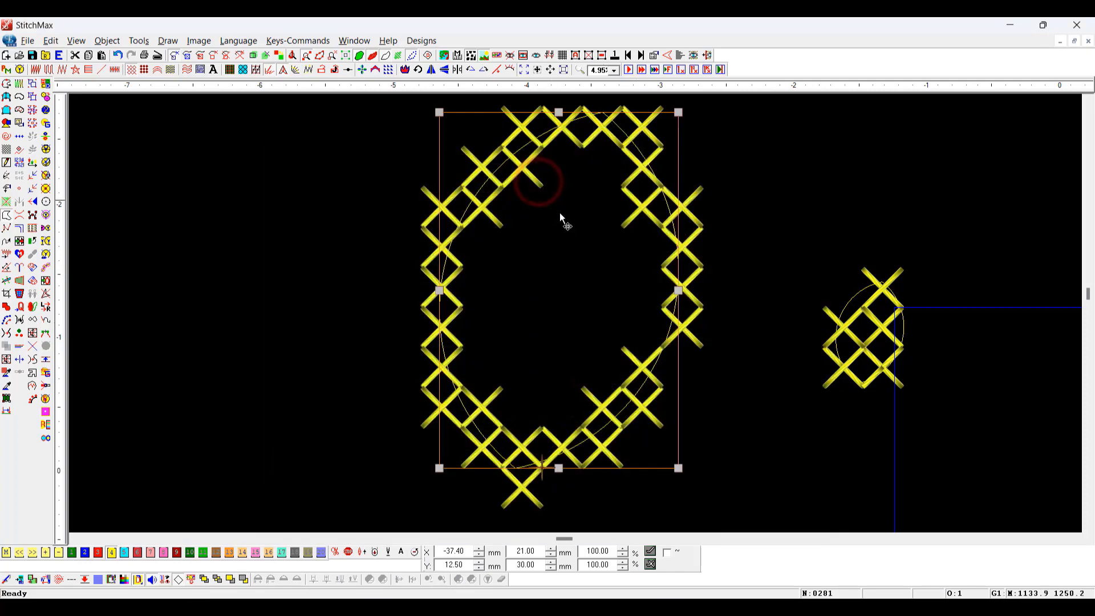
click(776, 151)
scroll(627, 397, up, 2)
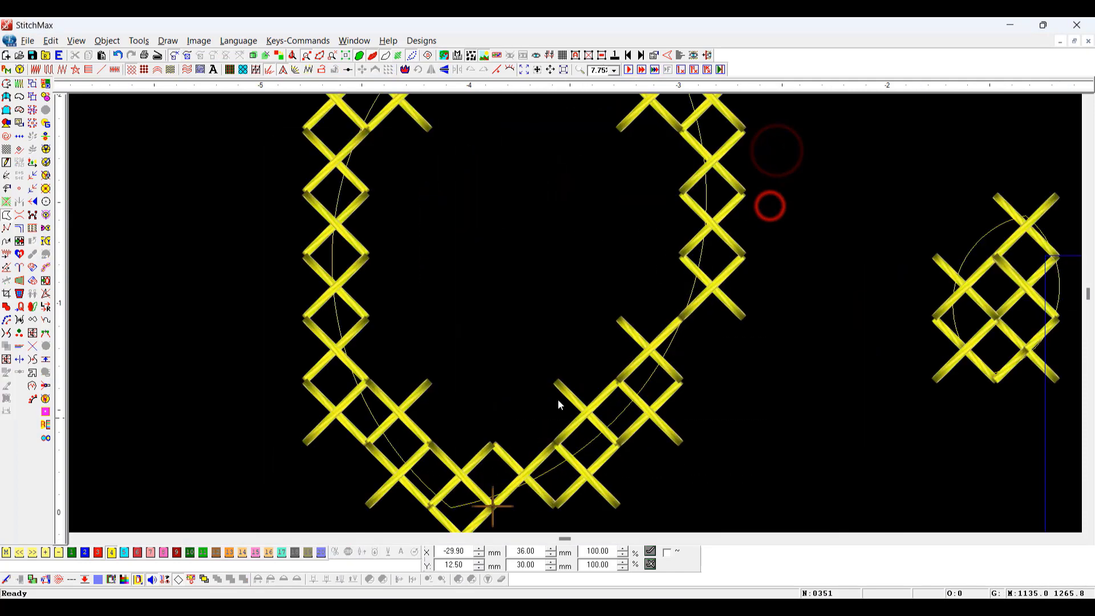
scroll(644, 247, up, 5)
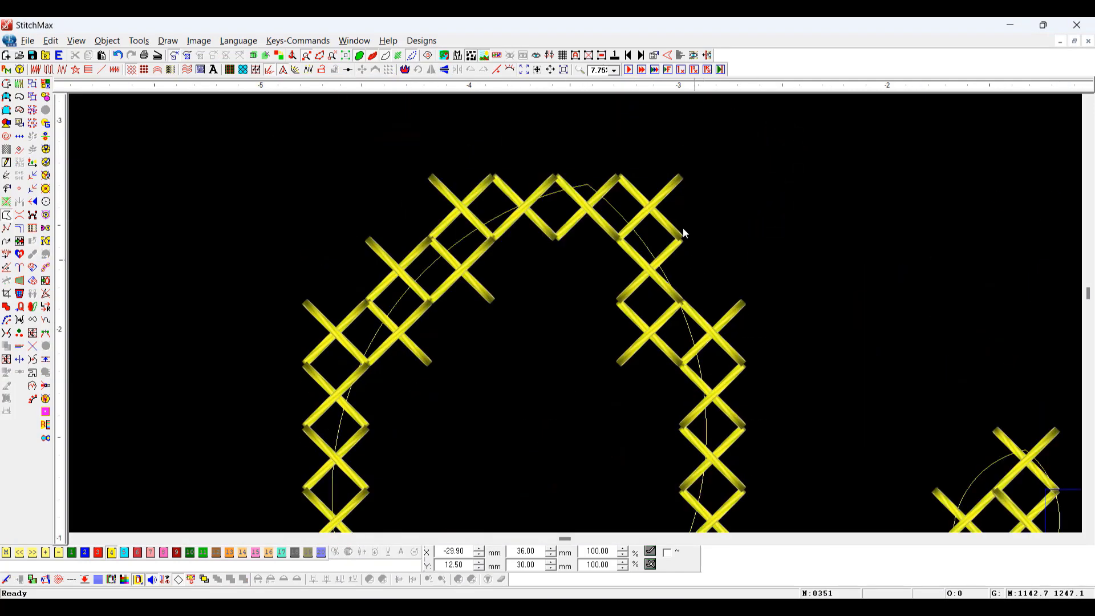
scroll(602, 303, down, 5)
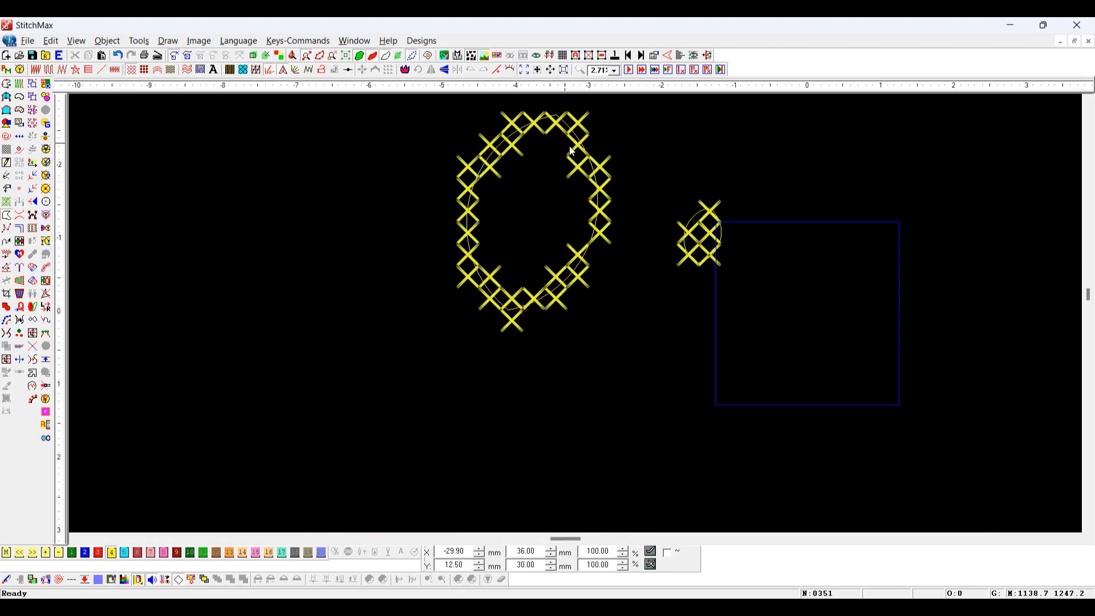
Switch off Boundary Points in the large leaf's Cross Stitch parameters and apply it to restore the full fill.
click(521, 300)
double_click(567, 282)
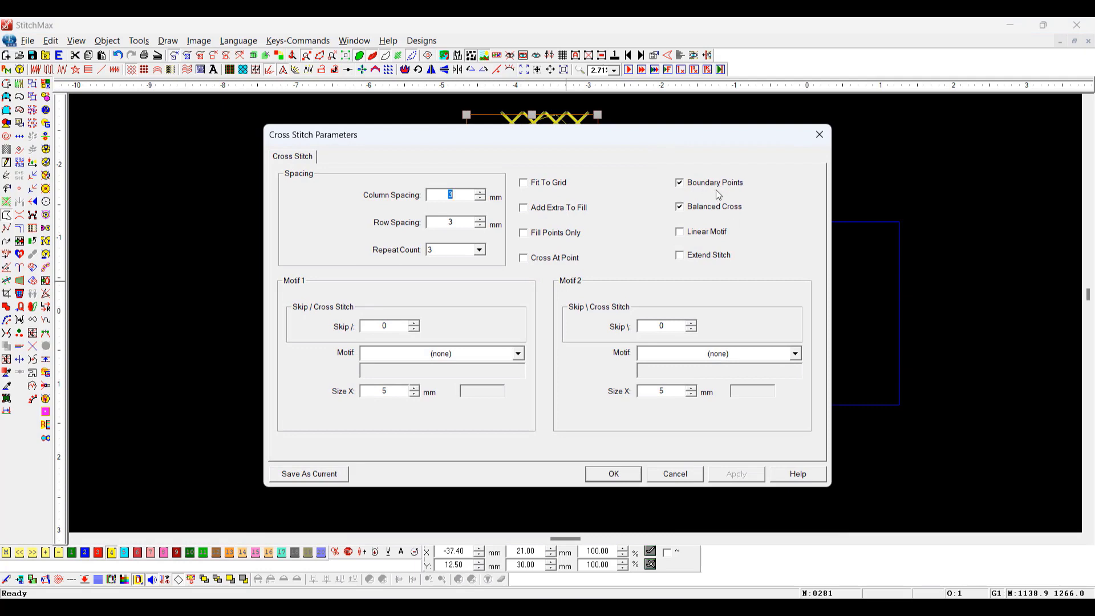
click(712, 236)
key(Return)
key(z)
drag(645, 191, 407, 362)
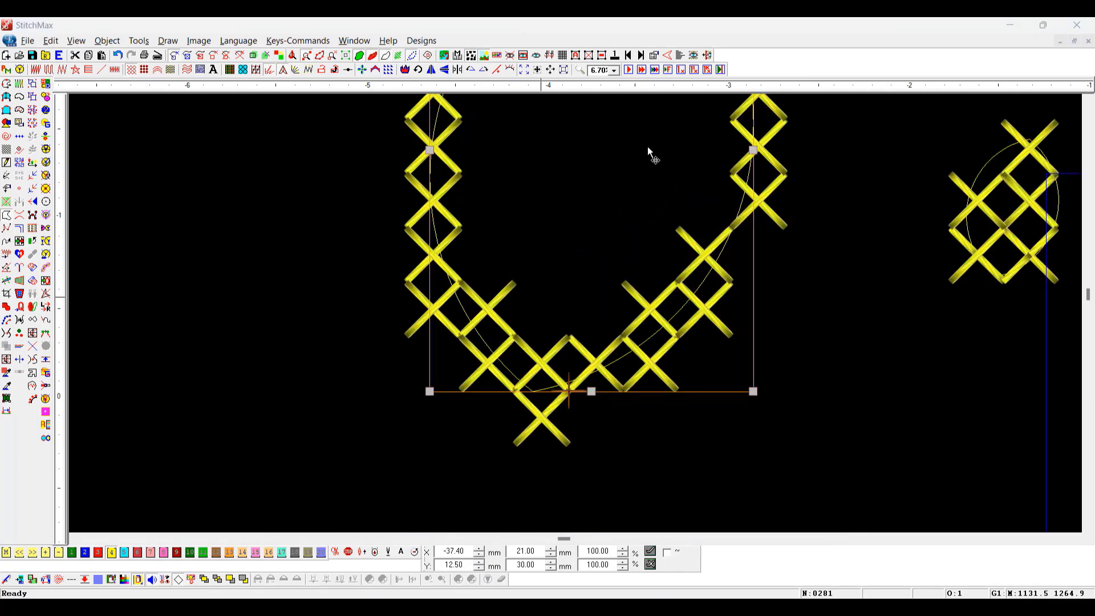
double_click(648, 148)
key(Return)
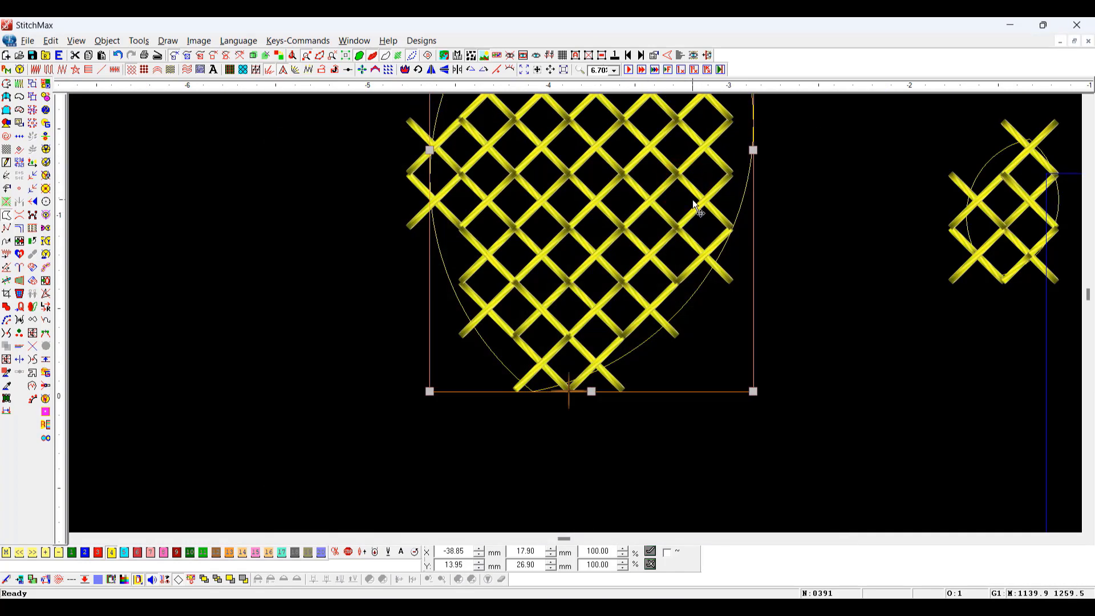
Switch off the realistic thread view and change the workspace background to grey to examine the large leaf's stitch points.
key(t)
key(z)
drag(812, 148, 504, 359)
click(821, 313)
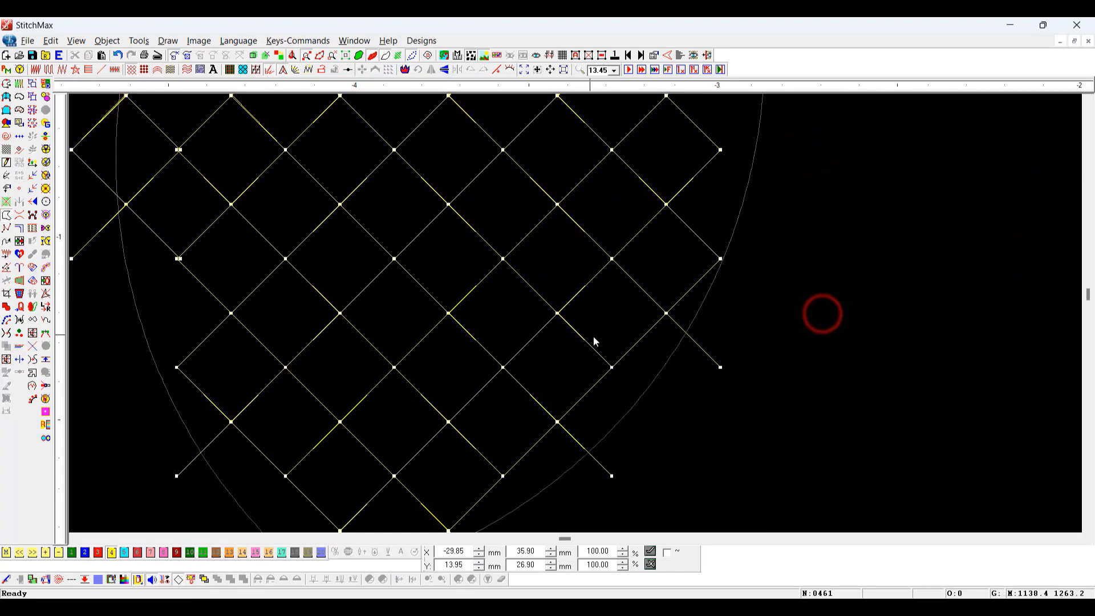
key(b)
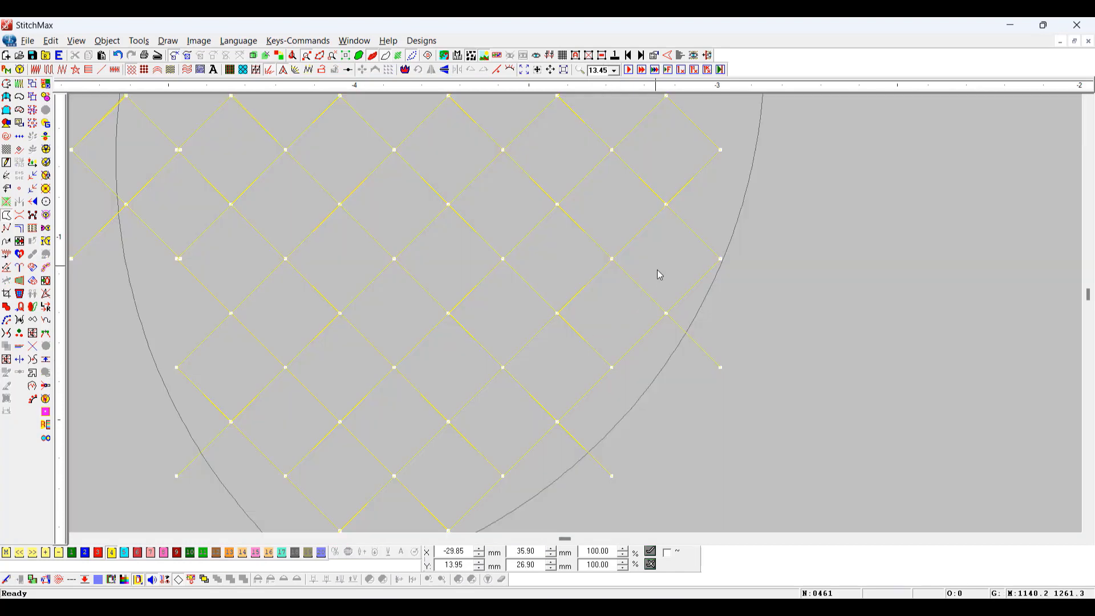
Recolour the large leaf with blue thread colour 2 and return the workspace background to black.
click(655, 269)
click(85, 552)
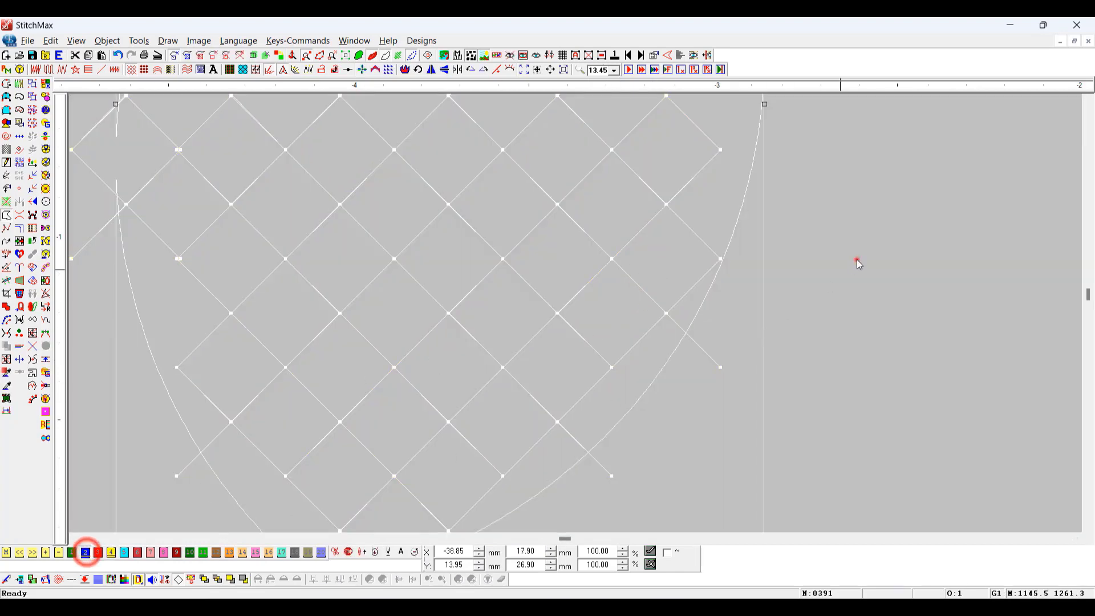
click(857, 261)
scroll(696, 279, down, 2)
drag(689, 218, 337, 381)
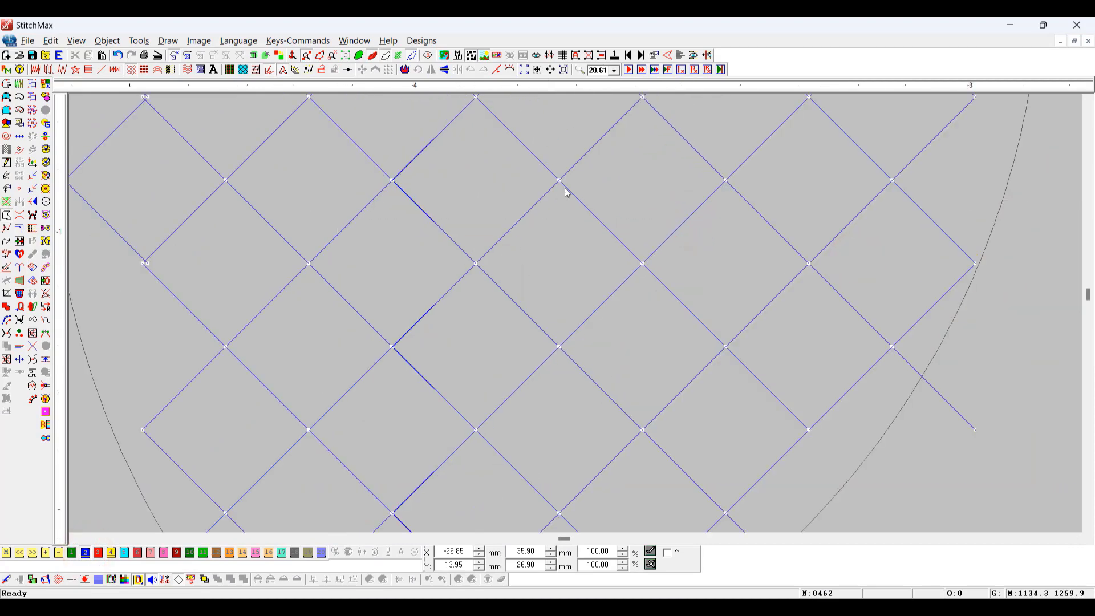
key(b)
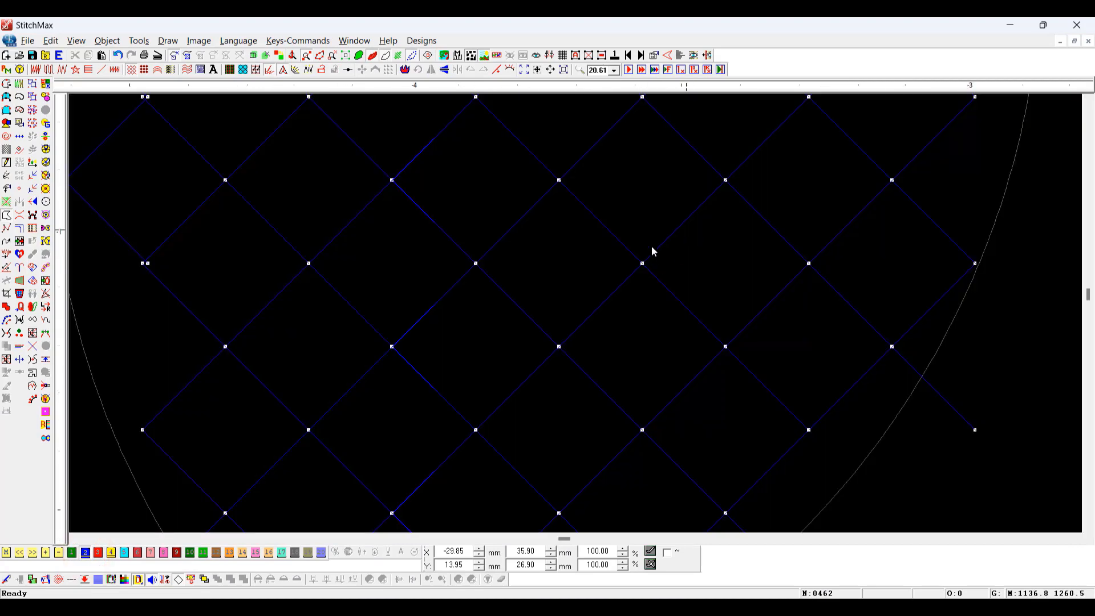
Switch on Linear Motif for the large leaf's cross stitch and view it with realistic threads.
click(745, 330)
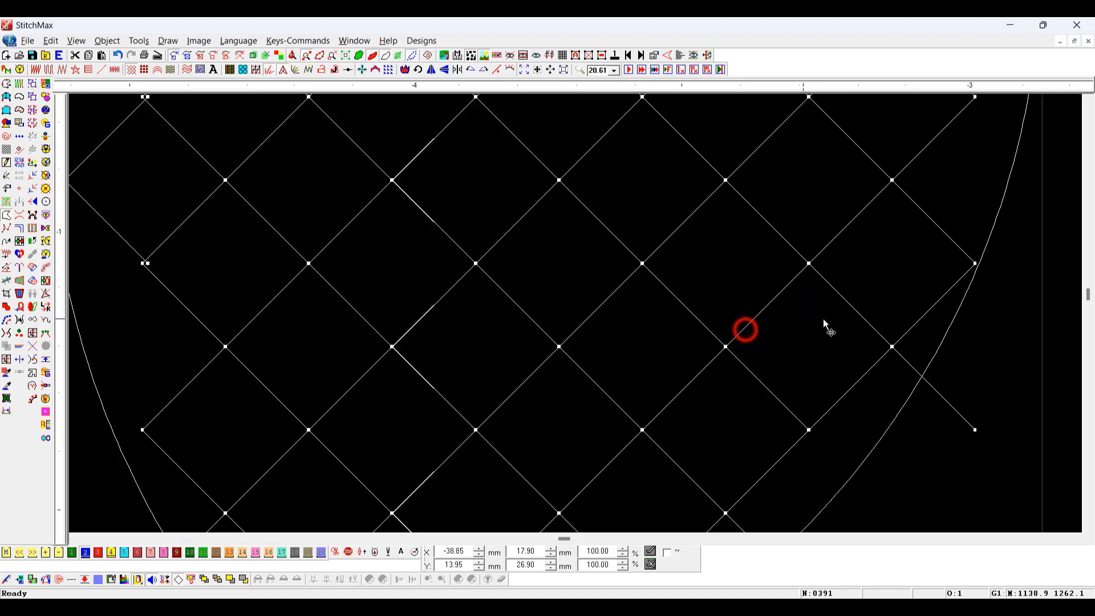
key(p)
click(719, 232)
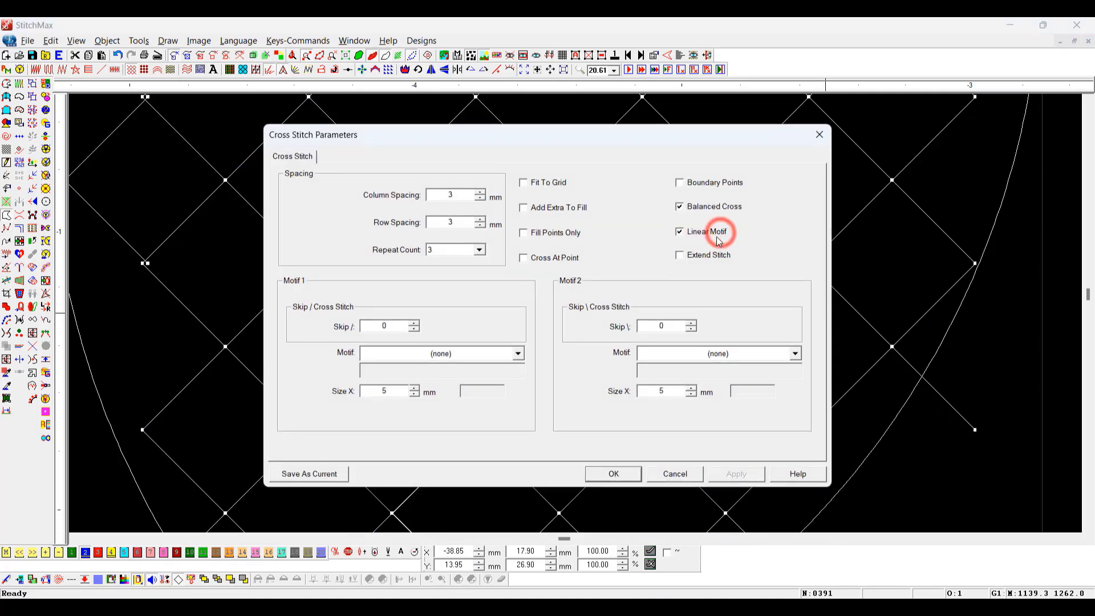
click(604, 474)
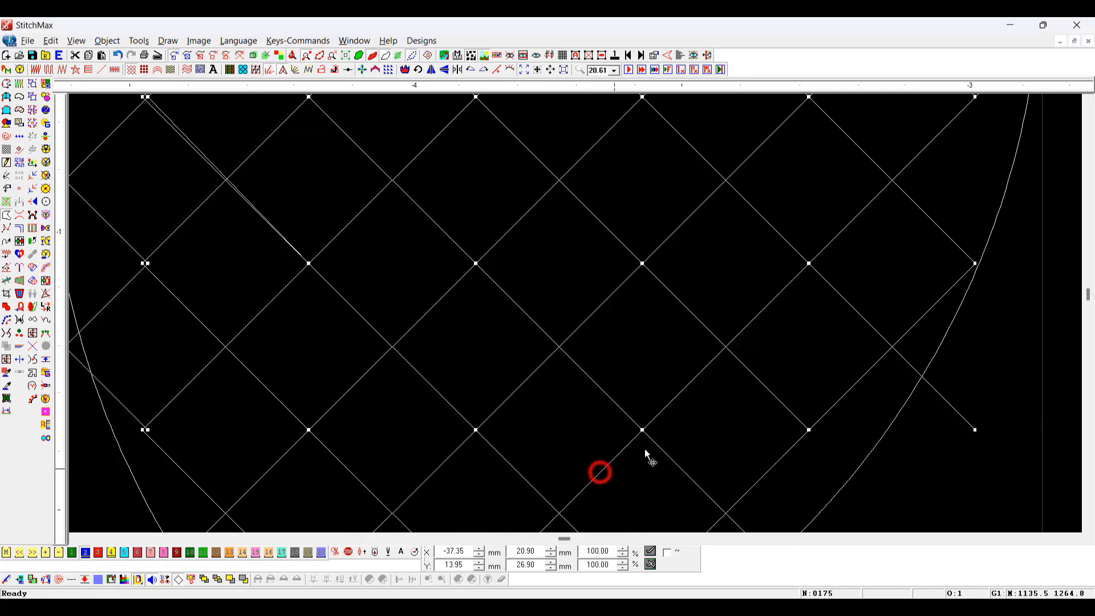
scroll(833, 299, down, 3)
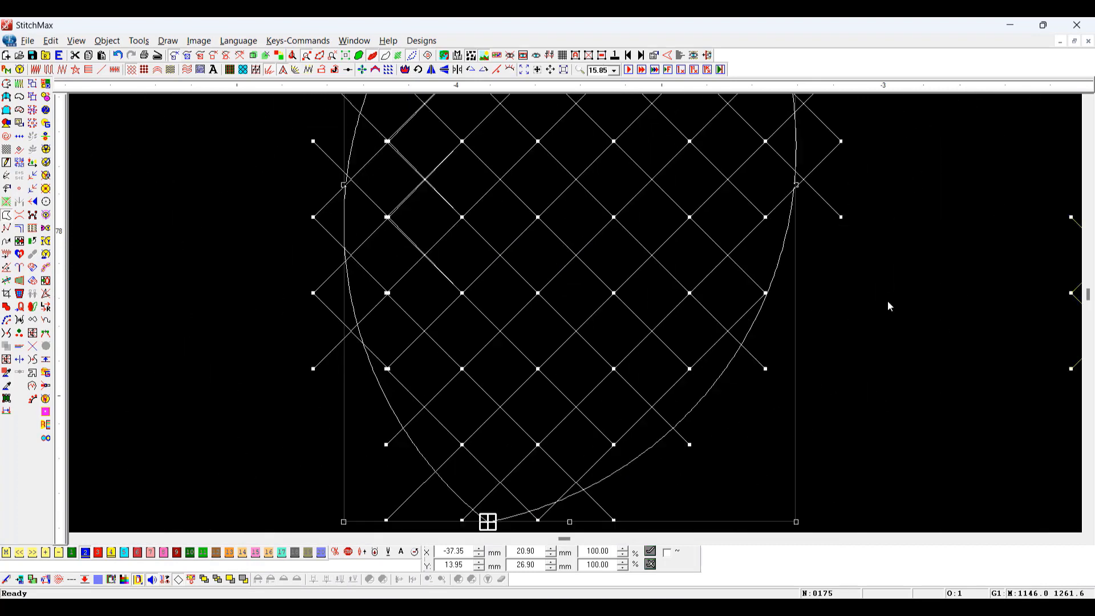
click(976, 273)
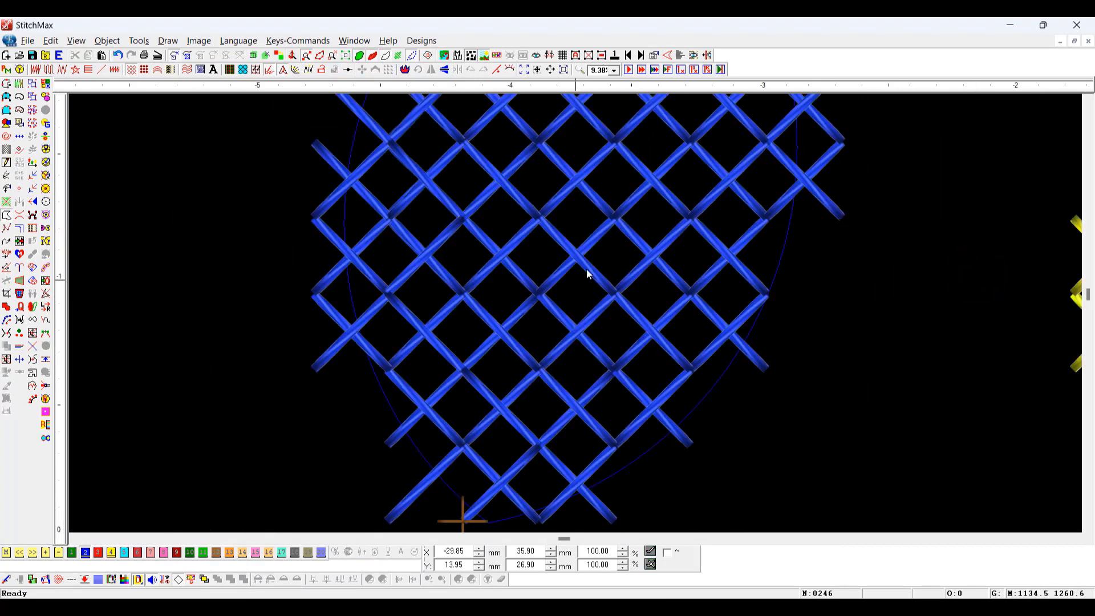
Switch off the realistic thread view and turn off Linear Motif for the large leaf's cross stitch.
click(584, 270)
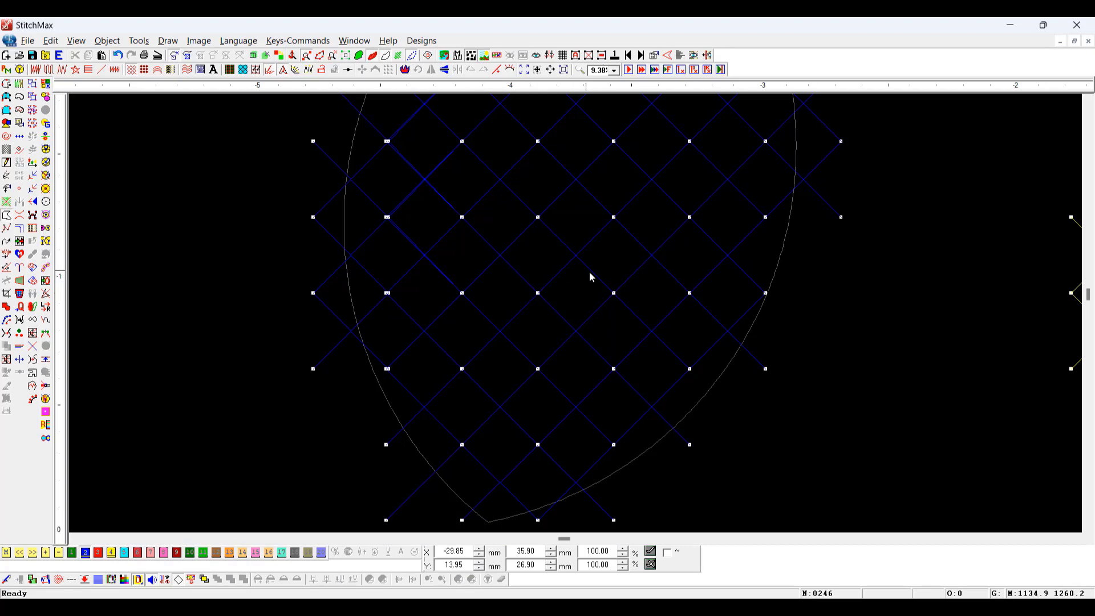
click(627, 277)
right_click(650, 272)
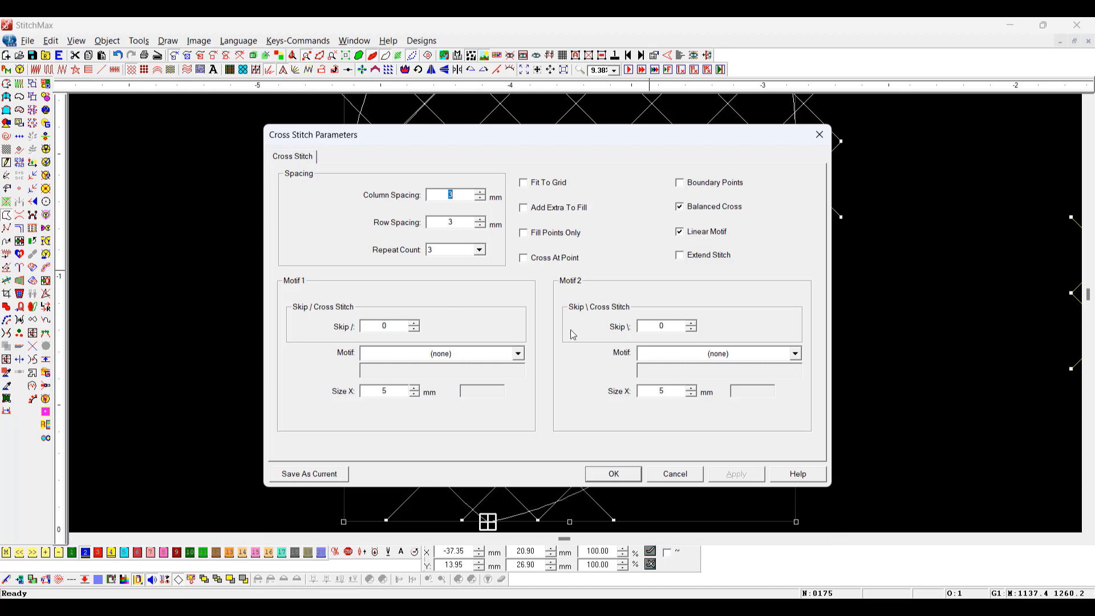
click(706, 231)
key(Return)
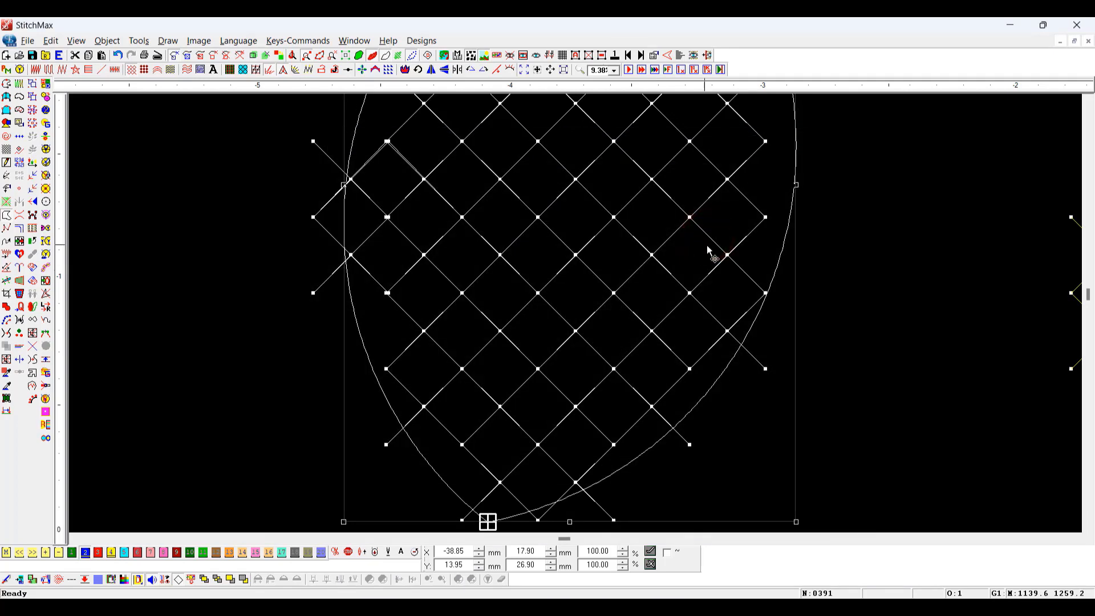
Assign the Back Stitch motif to Motif 1 of the large leaf's cross stitch.
double_click(699, 260)
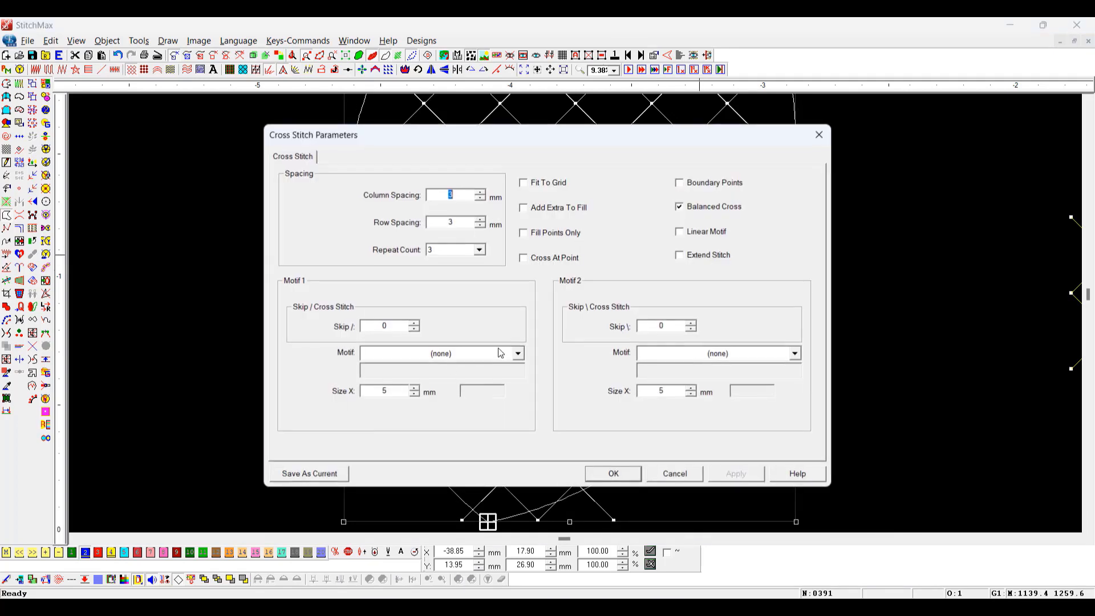
click(467, 356)
click(469, 361)
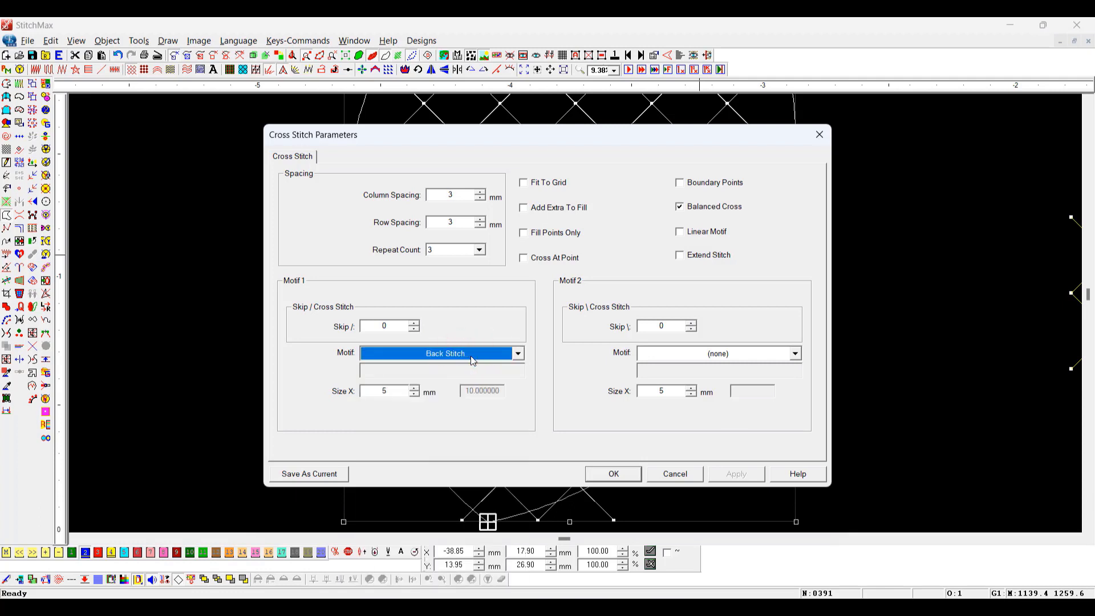
click(616, 475)
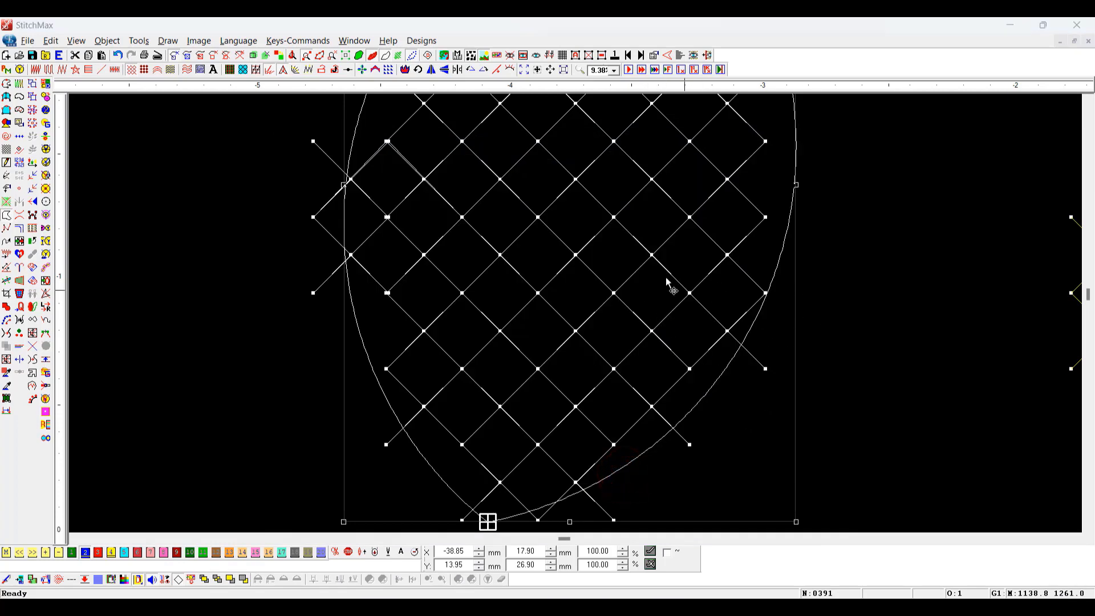
Turn on Linear Motif for the large leaf's Back Stitch fill and show it with realistic threads.
double_click(689, 262)
click(721, 232)
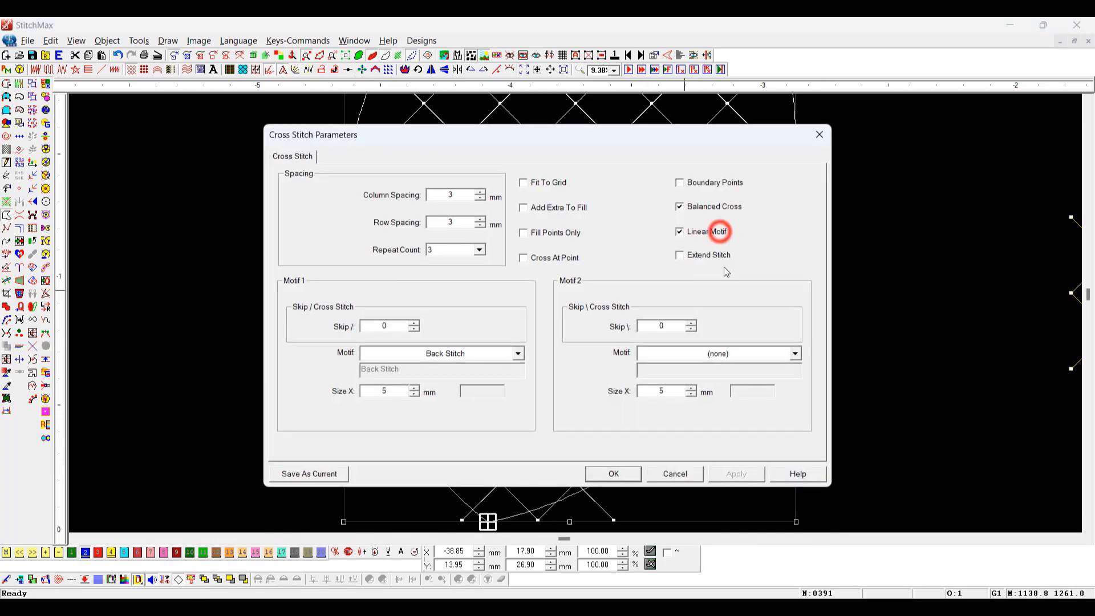
click(621, 474)
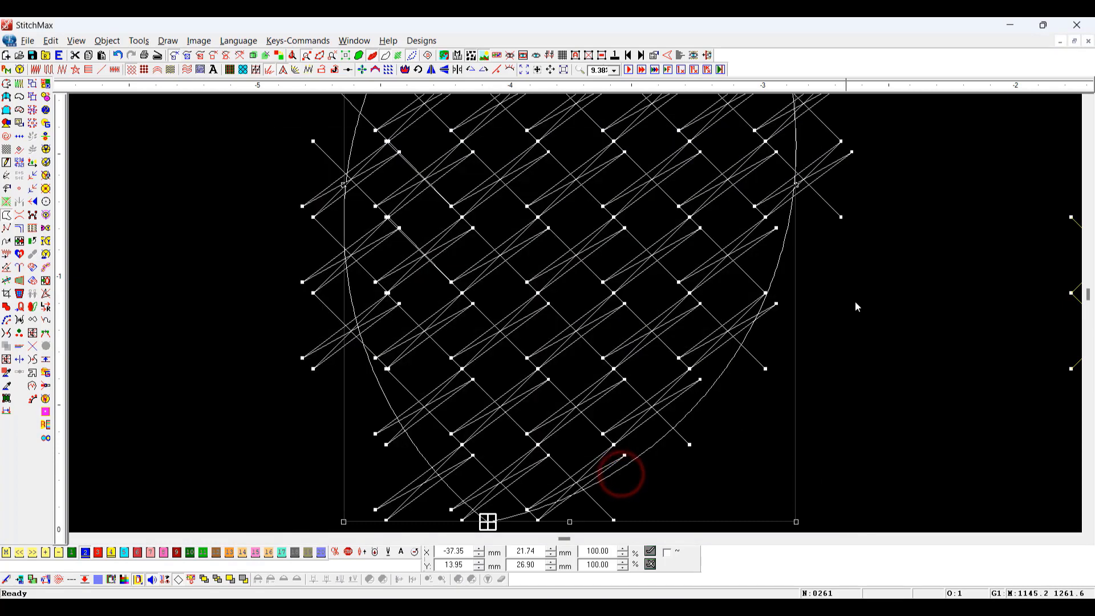
click(878, 286)
Assign the Back Stitch motif to Motif 2 of the large leaf's cross stitch.
double_click(570, 323)
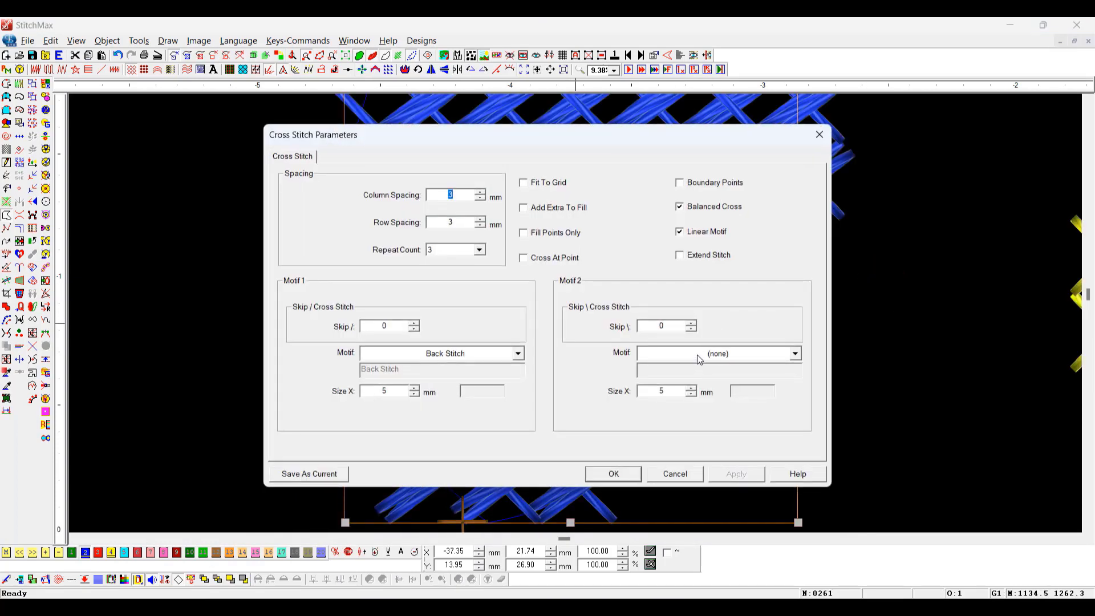
click(705, 354)
key(b)
key(b)
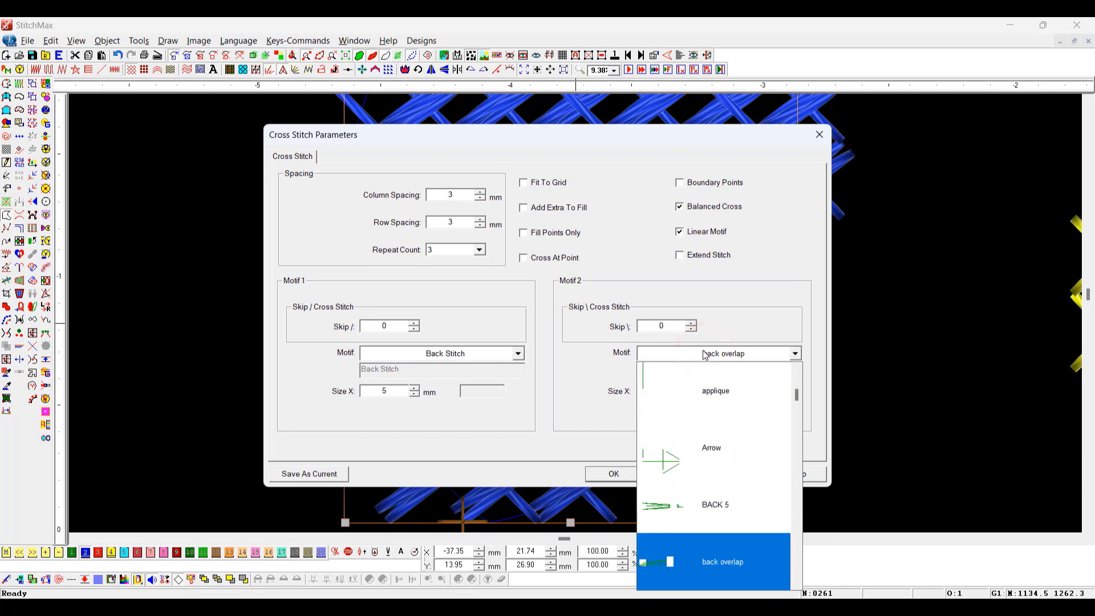
key(b)
key(Return)
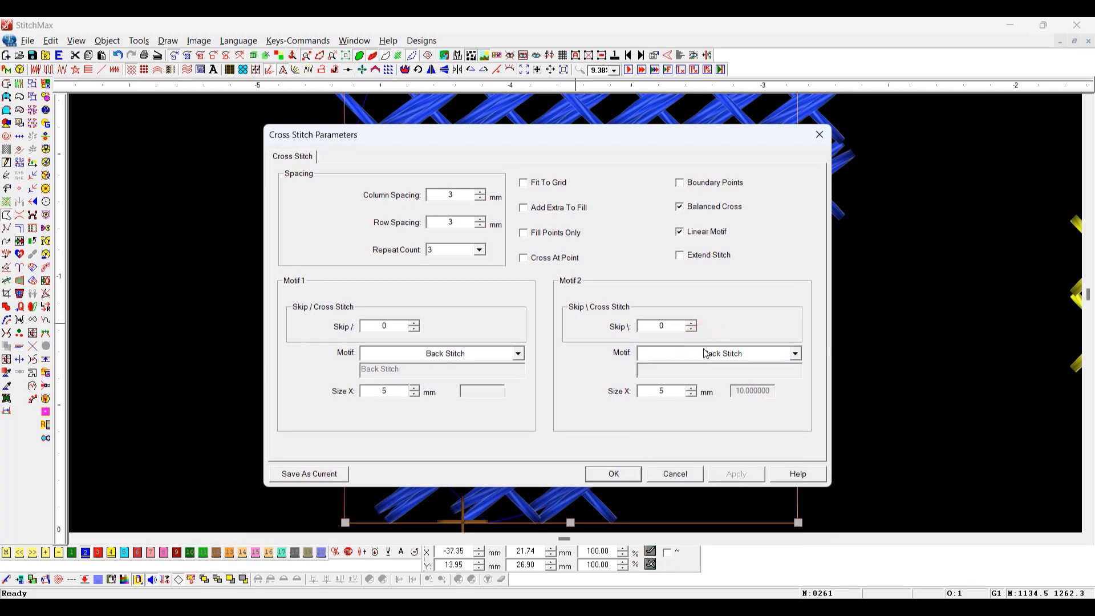
key(Return)
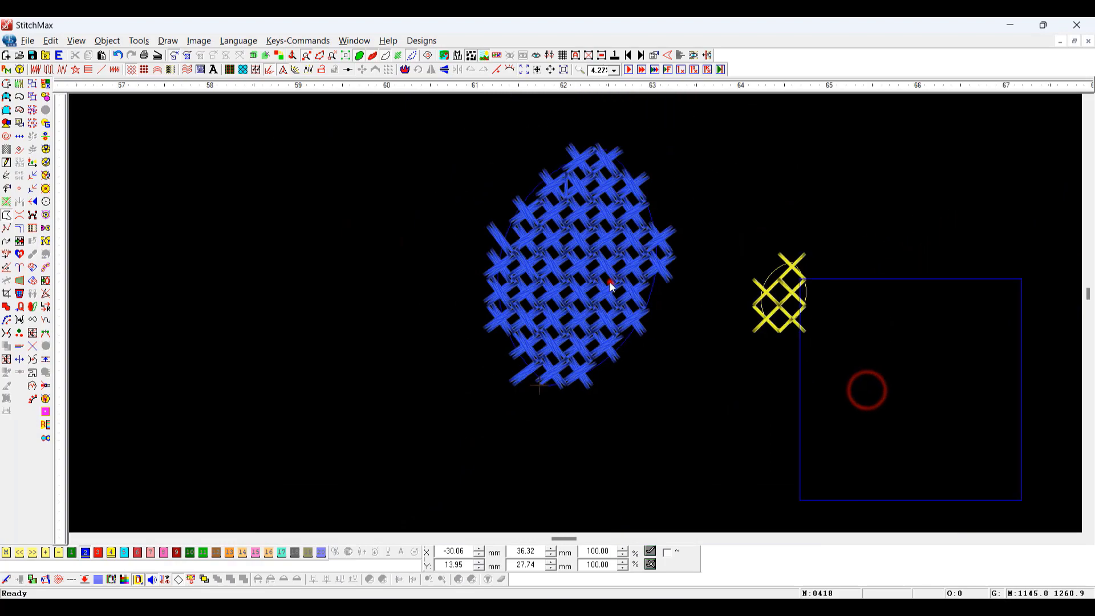
Set the large leaf's column spacing and row spacing to 5 mm.
double_click(612, 281)
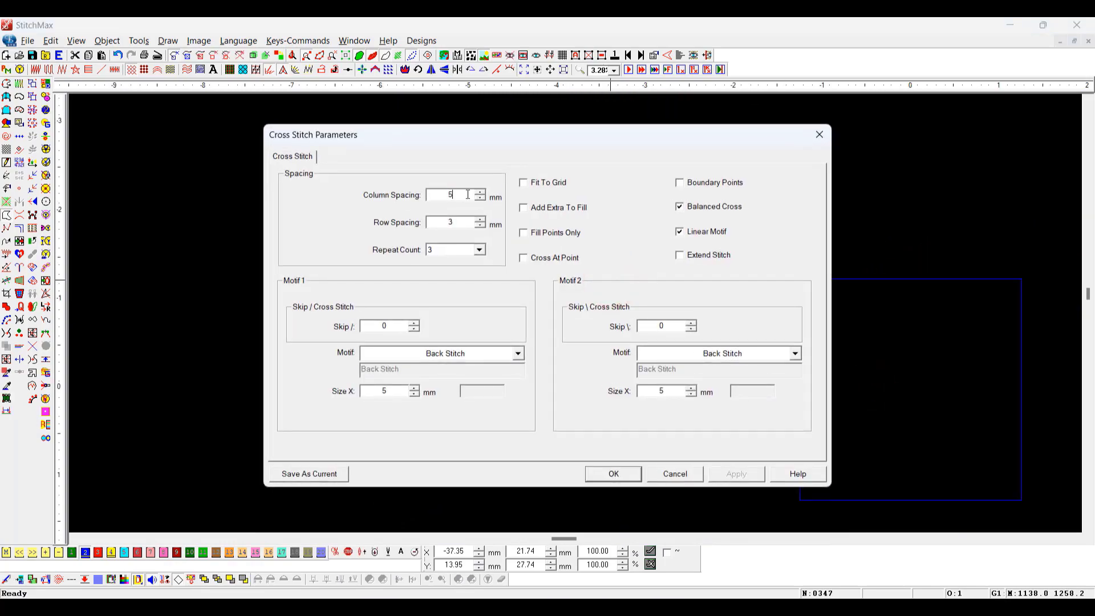
key(Return)
key(z)
drag(584, 166, 635, 295)
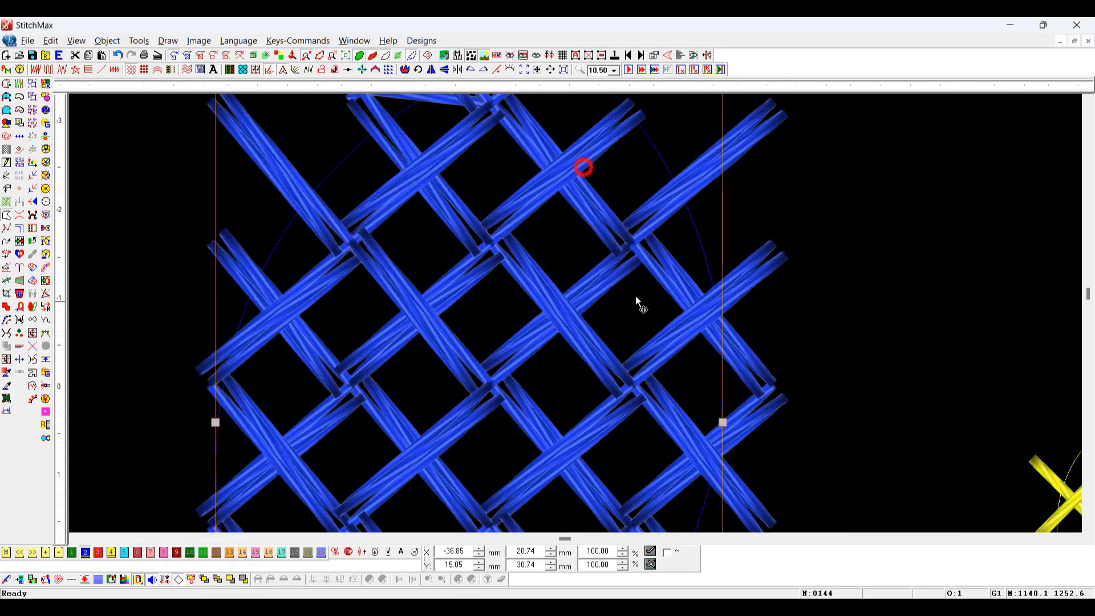
Switch off the realistic thread view and open the large leaf's Cross Stitch parameters.
key(t)
double_click(715, 262)
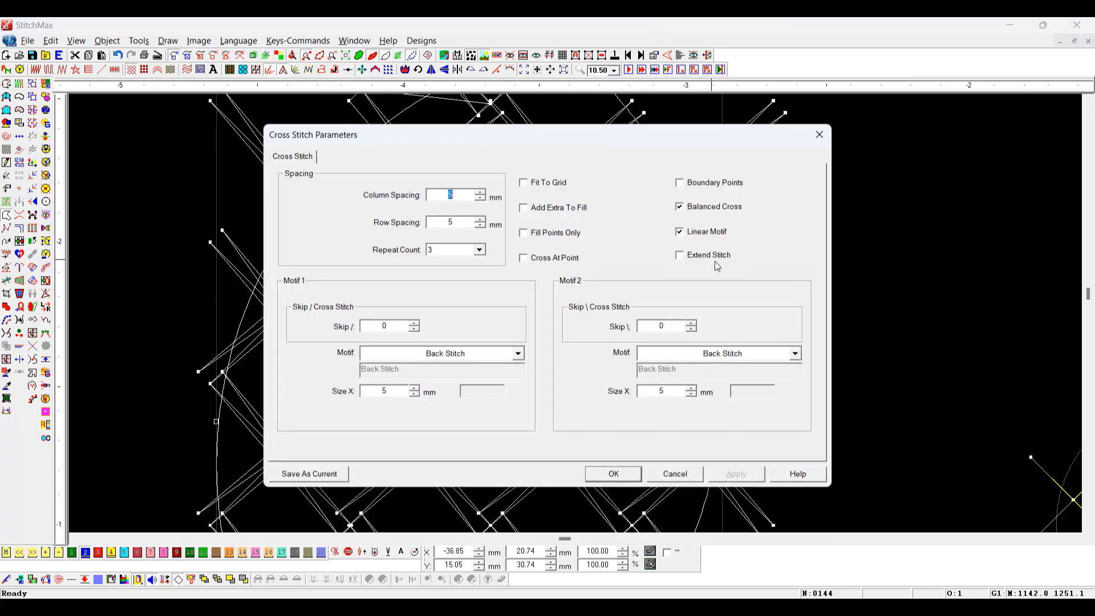